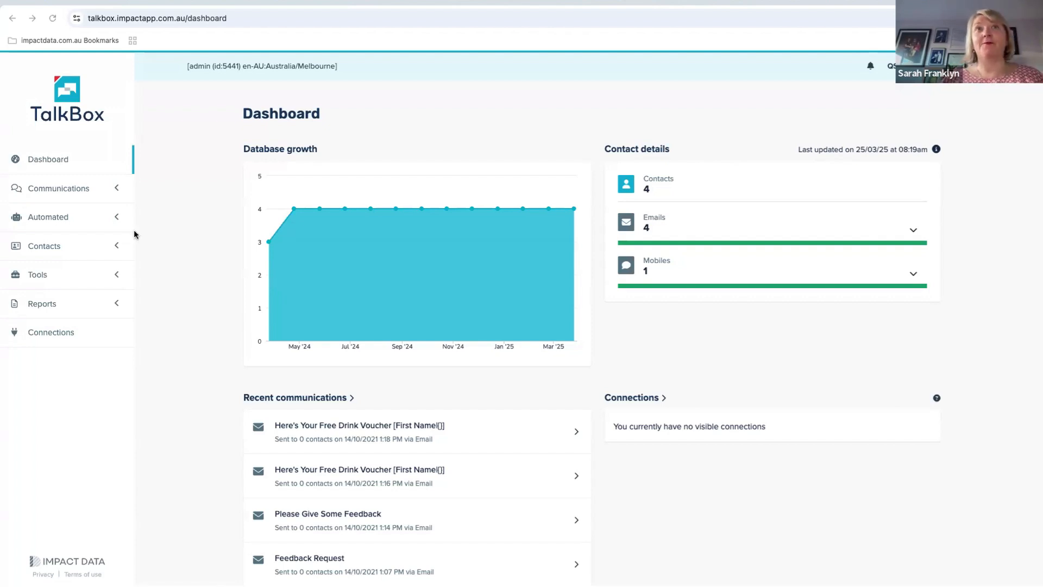
Create a new communication named "Testing merge fields" using the Email channel and continue to template selection
{"action": "left_click", "coordinate": [108, 189]}
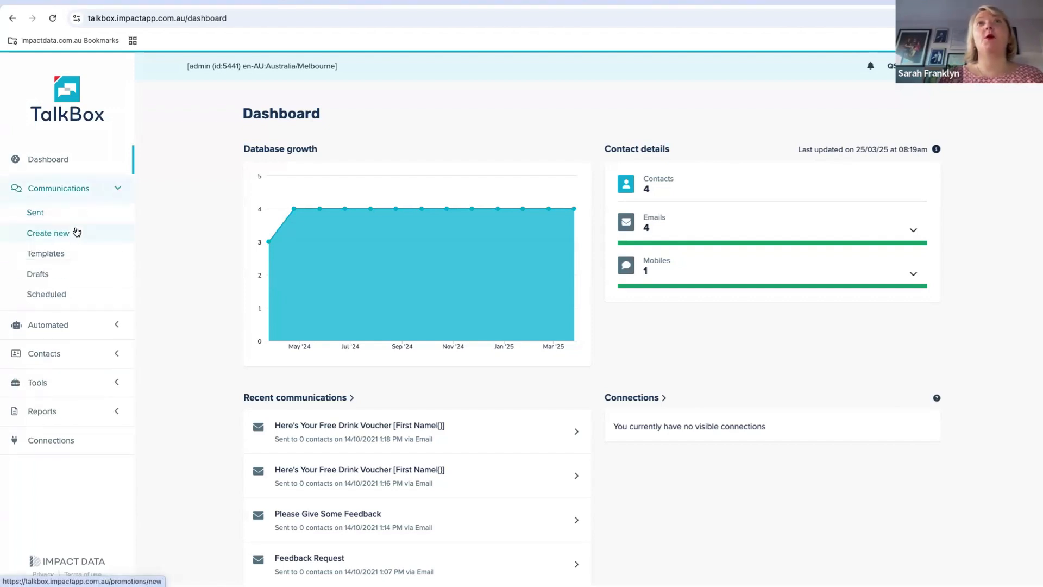
{"action": "left_click", "coordinate": [73, 237]}
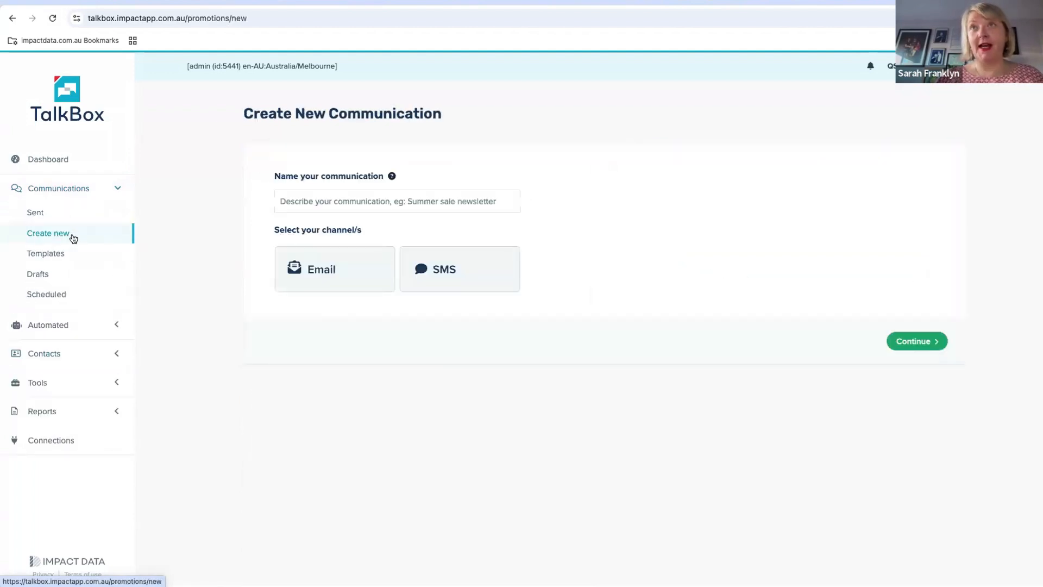
{"action": "left_click", "coordinate": [361, 190]}
{"action": "type", "text": "Test"}
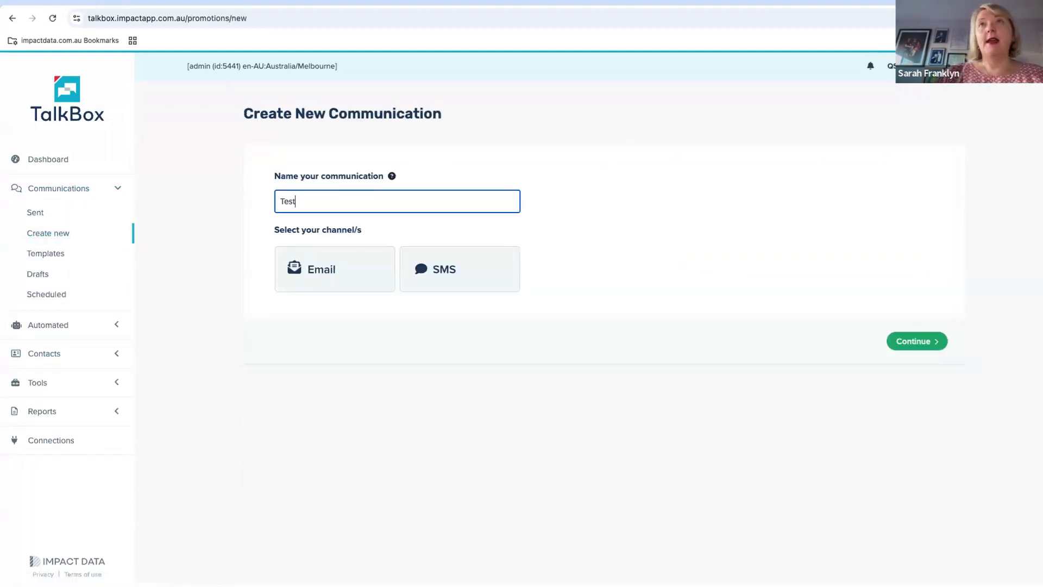
{"action": "key", "text": "BackSpace"}
{"action": "key", "text": "BackSpace"}
{"action": "key", "text": "BackSpace"}
{"action": "key", "text": "BackSpace"}
{"action": "type", "text": "Te"}
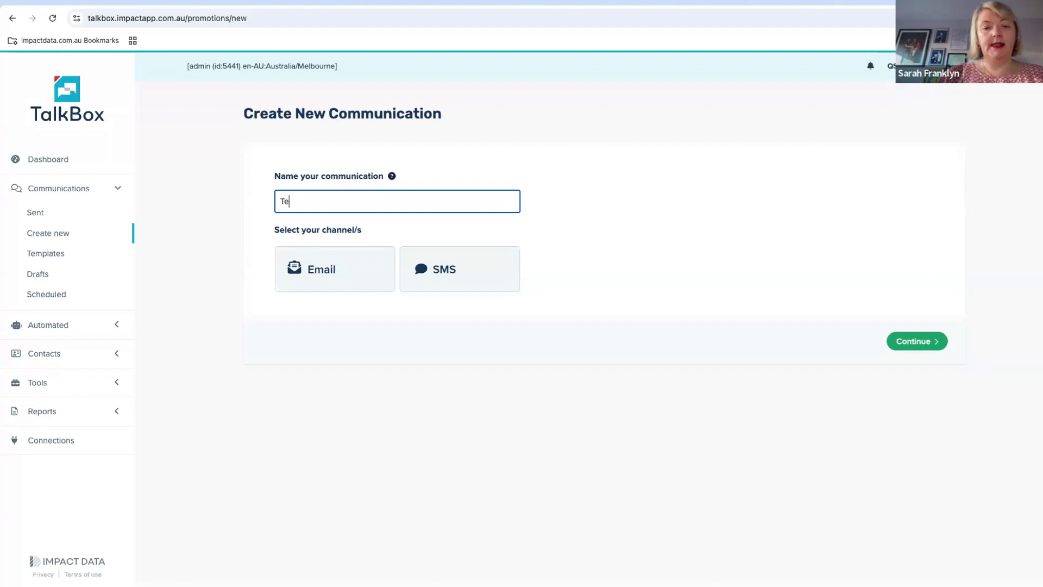
{"action": "type", "text": "sting merge fio"}
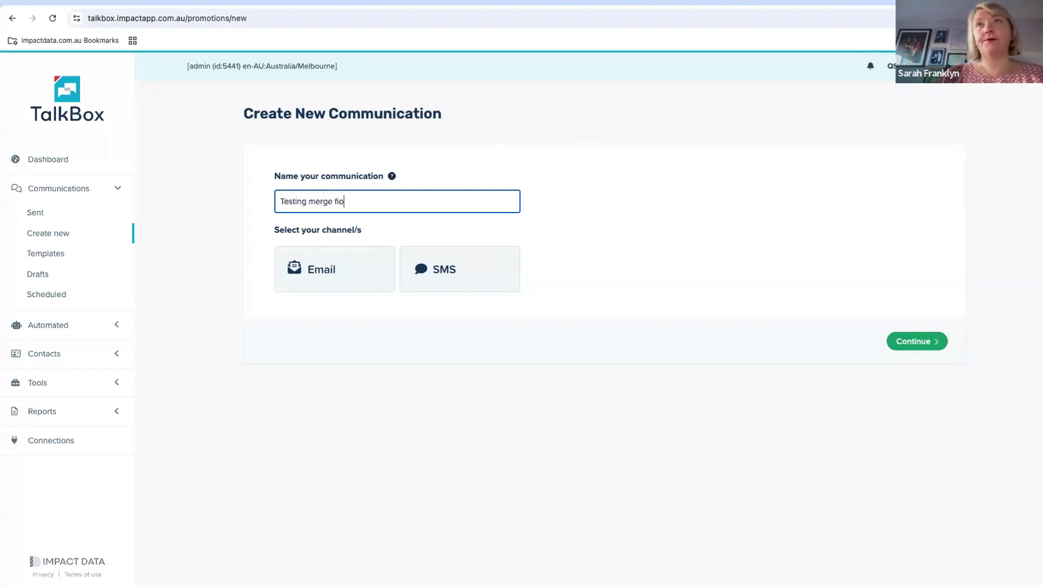
{"action": "key", "text": "BackSpace"}
{"action": "type", "text": "elds"}
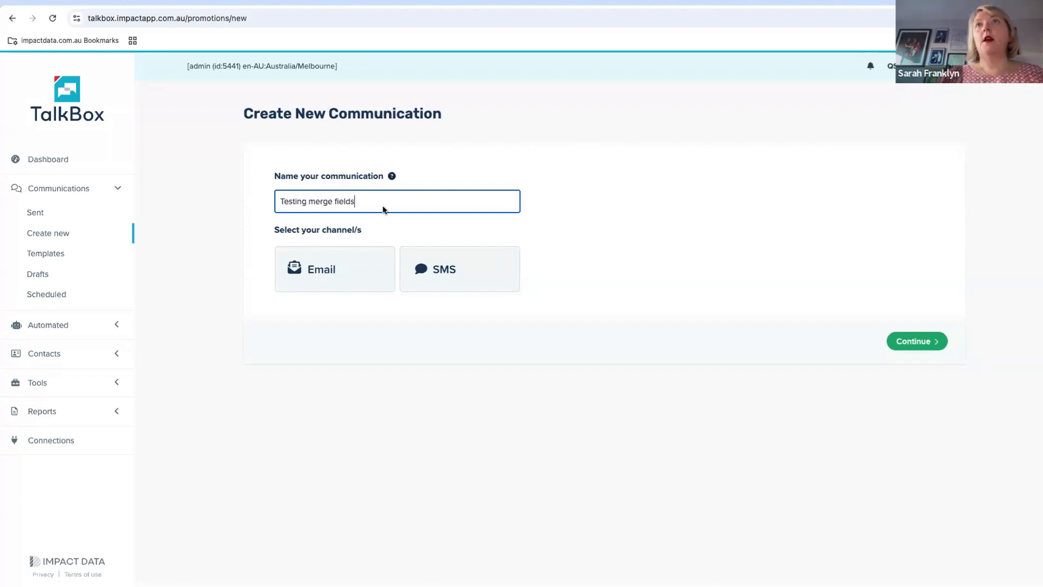
{"action": "left_click", "coordinate": [357, 255]}
{"action": "left_click", "coordinate": [913, 346]}
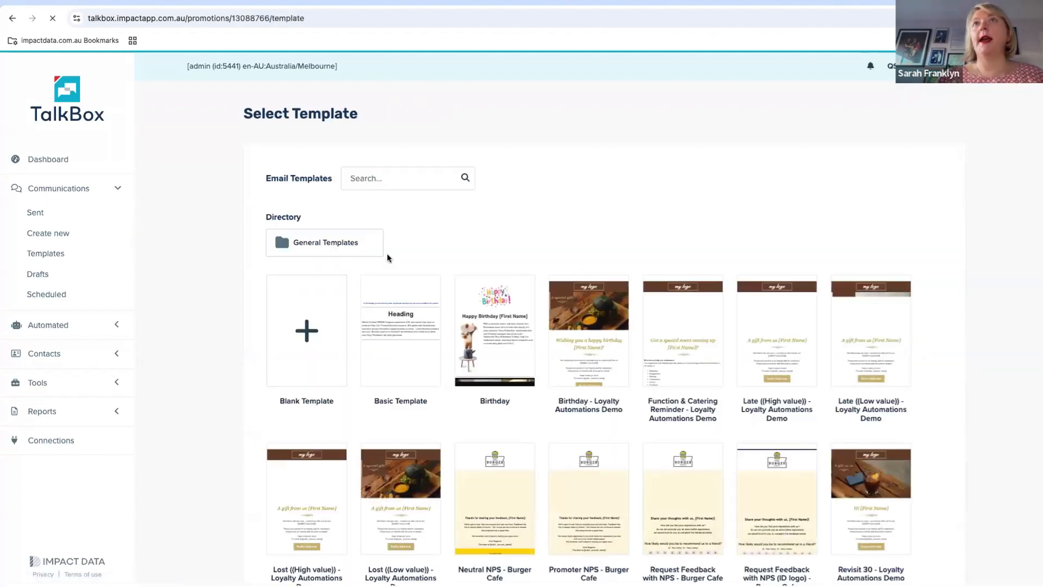
Use the Plain General template from the General Templates folder for the email
{"action": "left_click", "coordinate": [350, 247]}
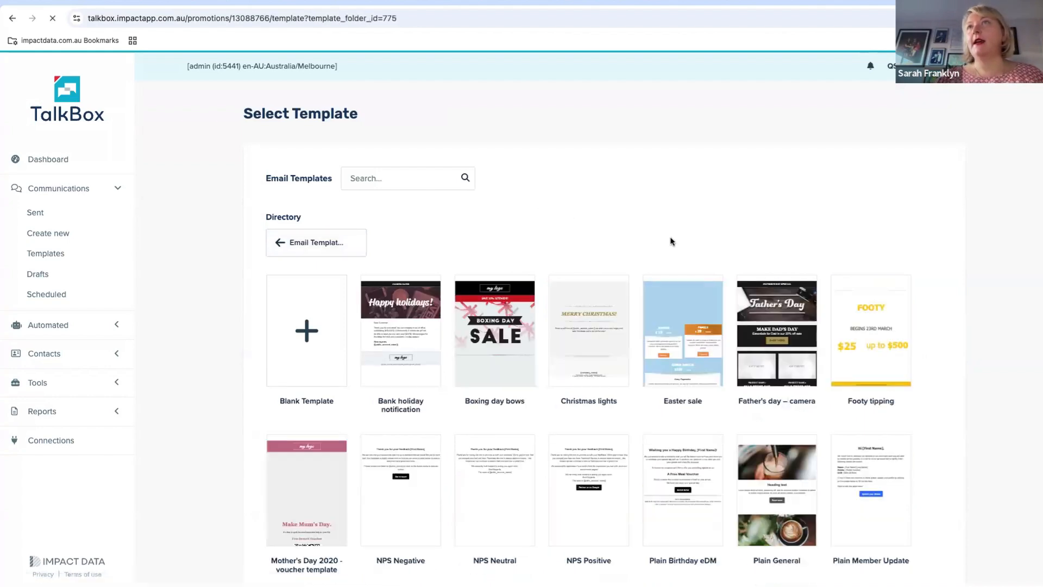
{"action": "left_click", "coordinate": [786, 471]}
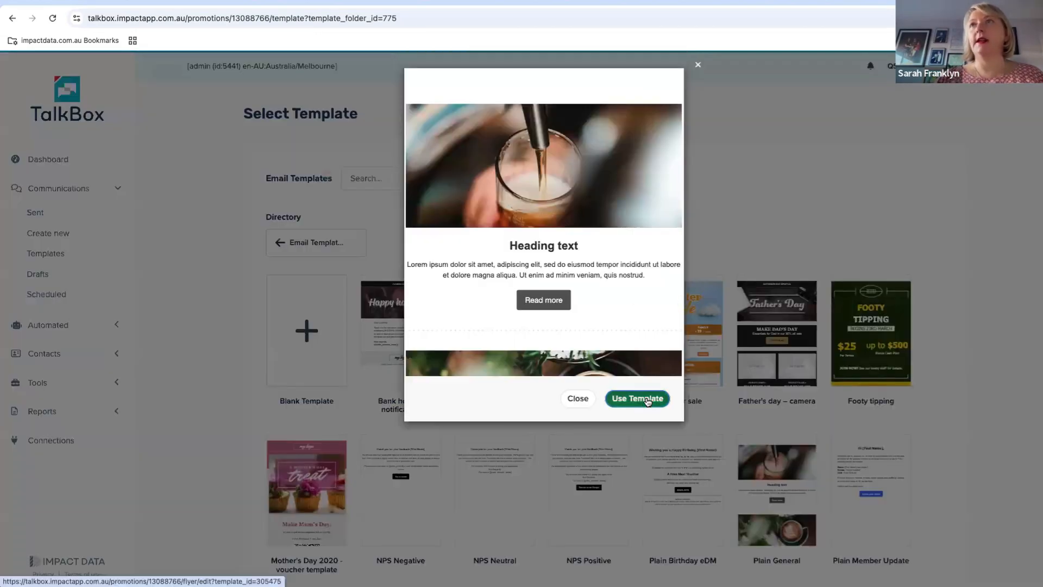
{"action": "left_click", "coordinate": [646, 401]}
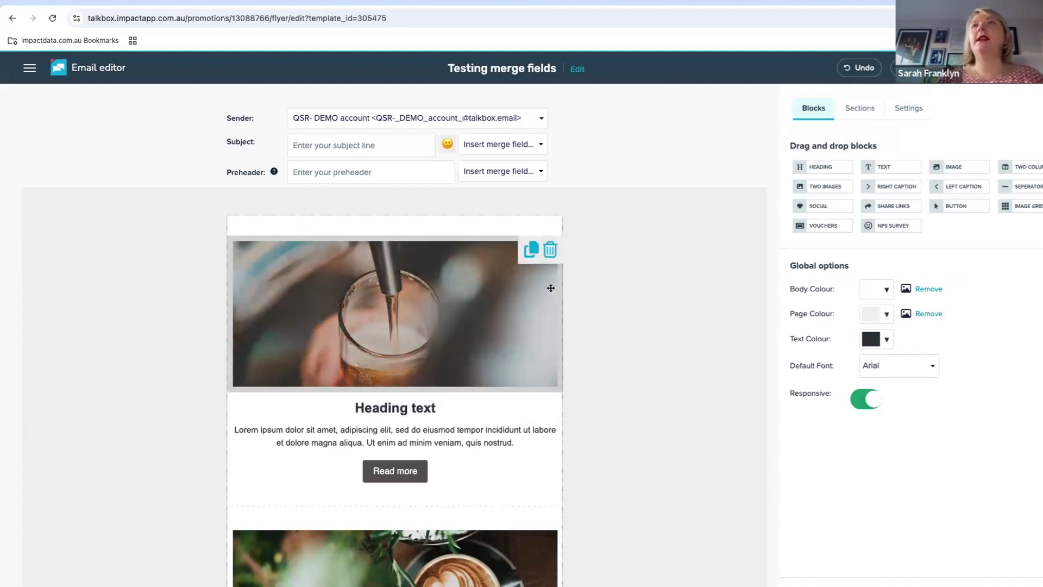
Add a text block between the beer-glass image and the heading, and clear its placeholder text
{"action": "left_click_drag", "start_coordinate": [881, 167], "coordinate": [473, 416]}
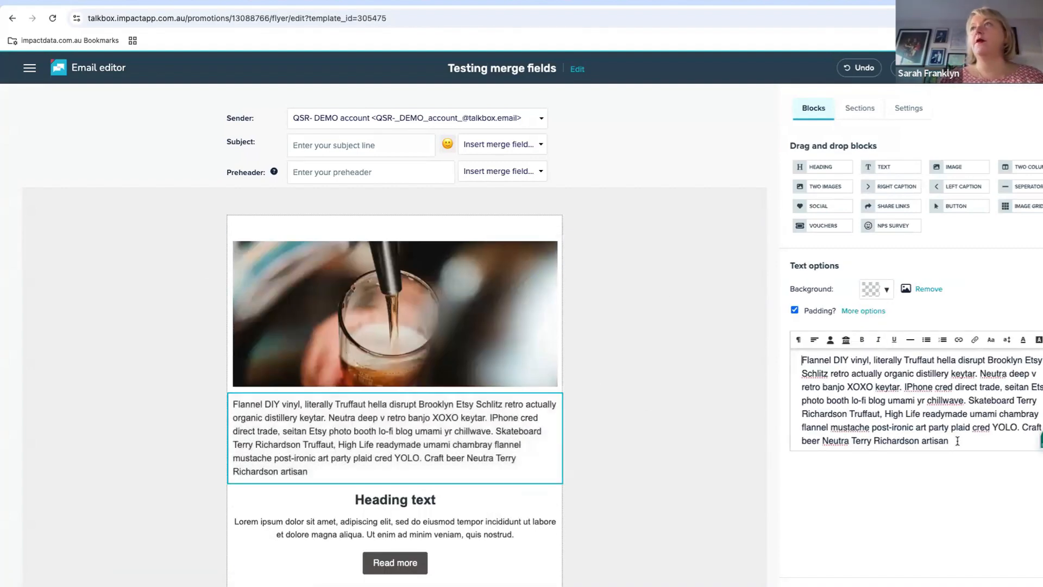
{"action": "triple_click", "coordinate": [808, 359]}
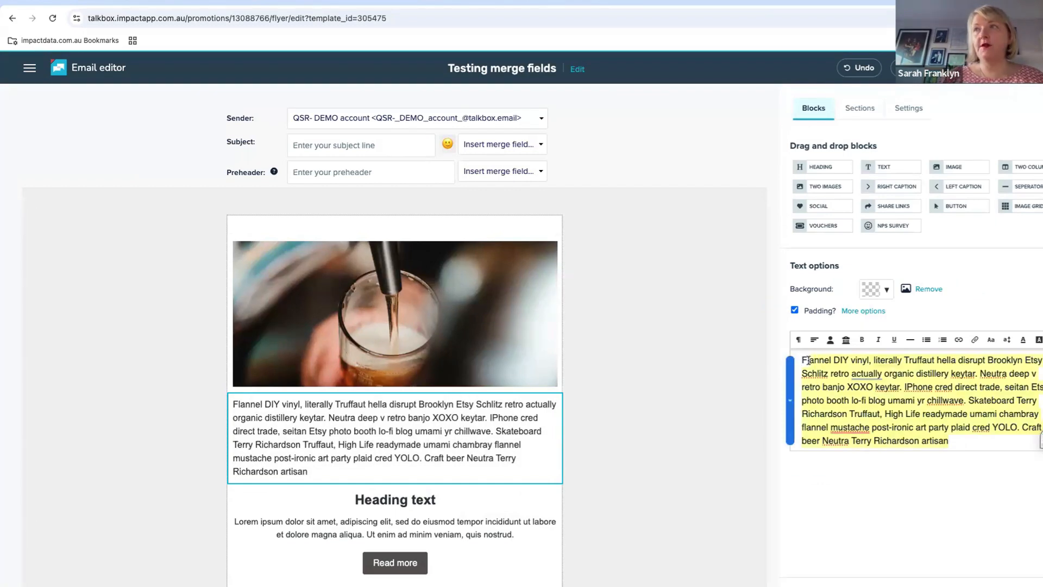
{"action": "key", "text": "BackSpace"}
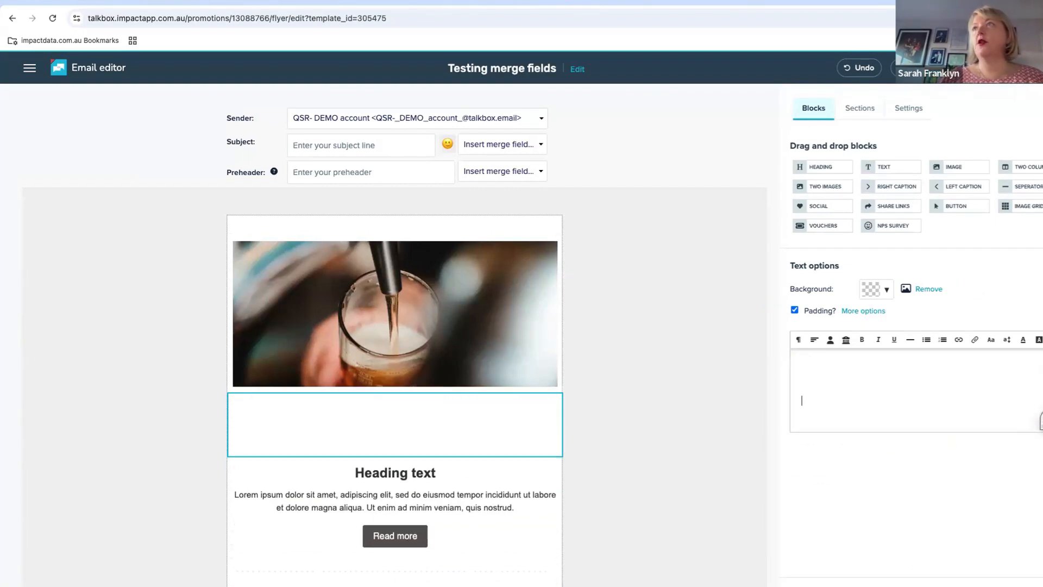
Insert the First name merge field in the new text block and put the greeting "Hi" before it
{"action": "left_click", "coordinate": [830, 340]}
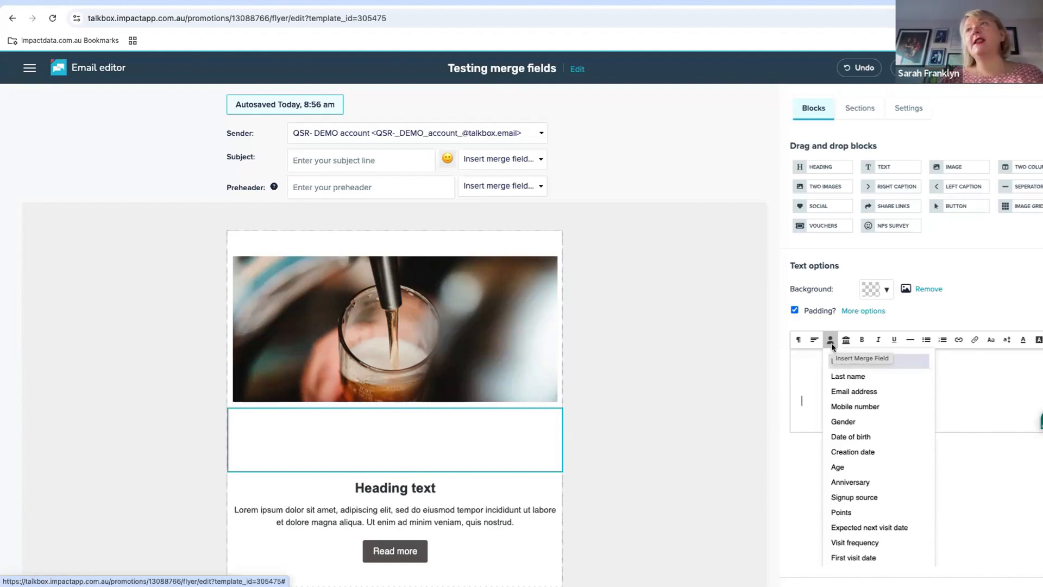
{"action": "left_click", "coordinate": [858, 367]}
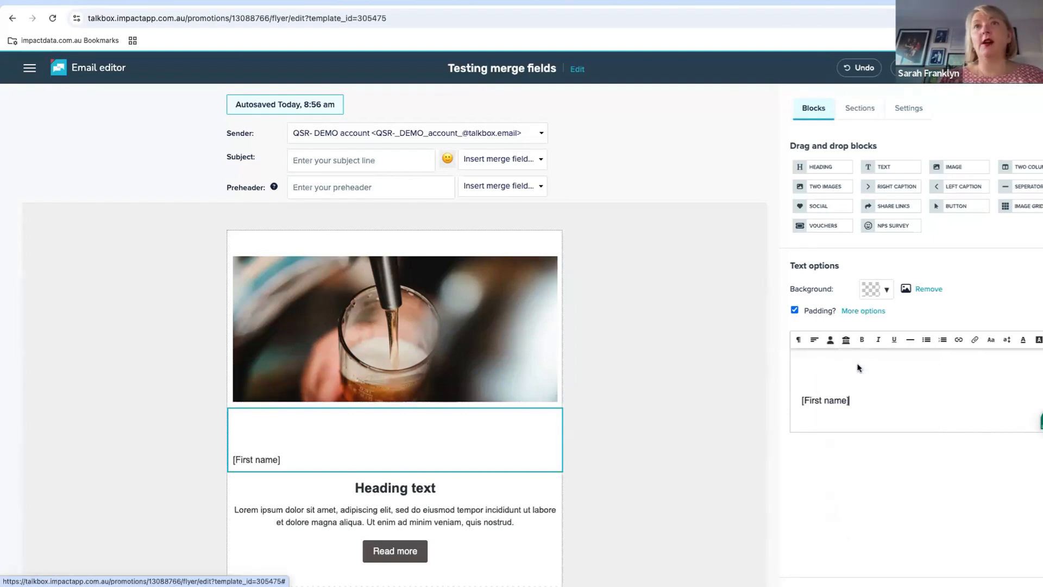
{"action": "left_click", "coordinate": [795, 401]}
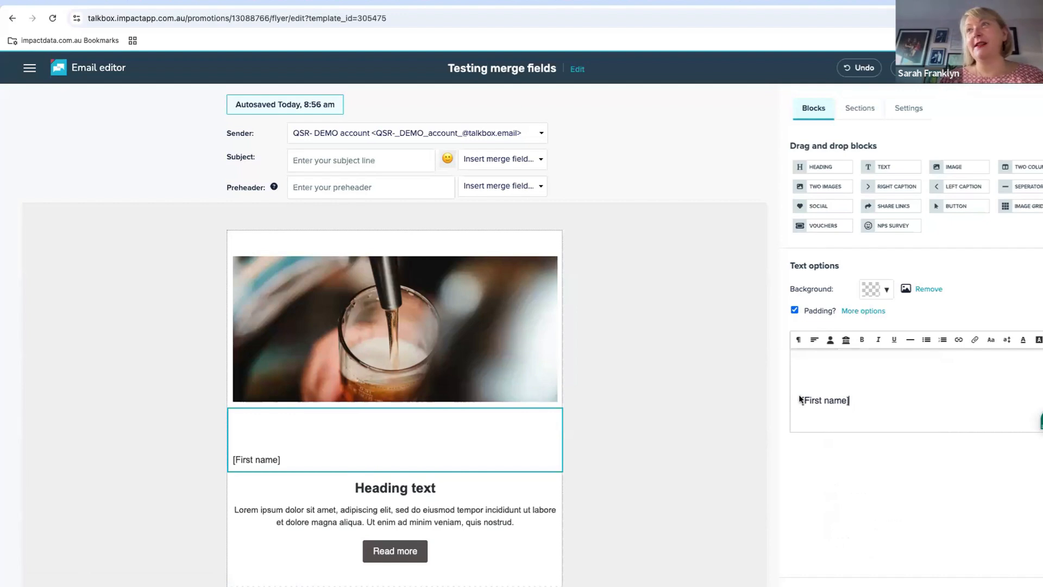
{"action": "type", "text": "Hi"}
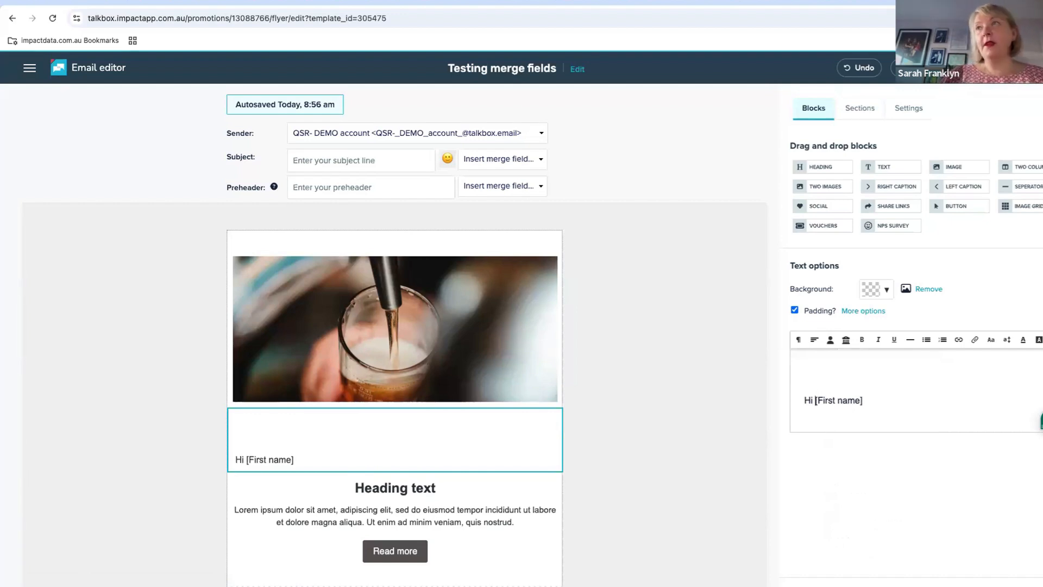
Below the greeting, write "It was great to see you at" followed by the Last Location Visited merge field
{"action": "key", "text": "Return"}
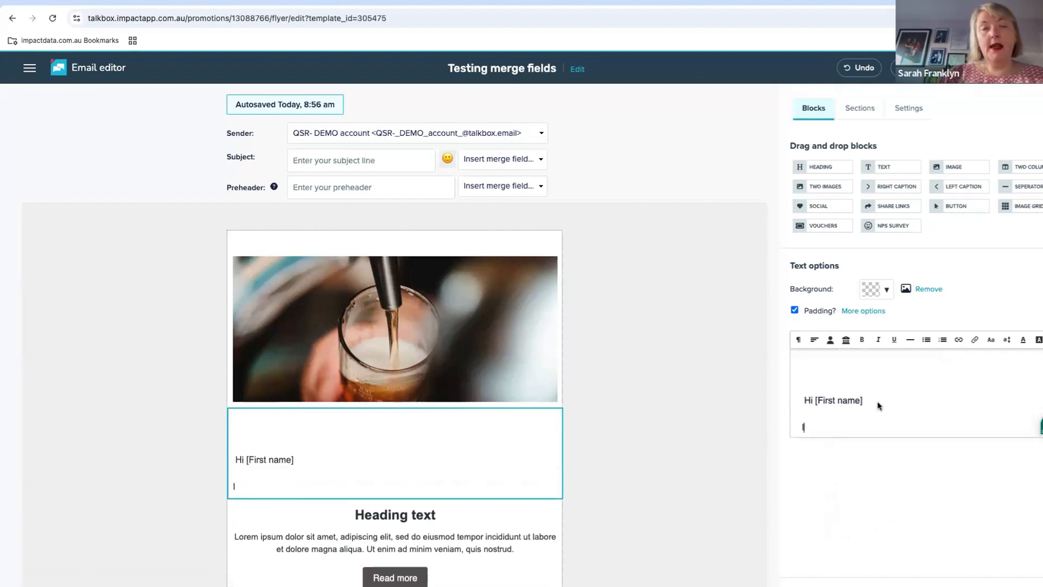
{"action": "type", "text": "It was great to "}
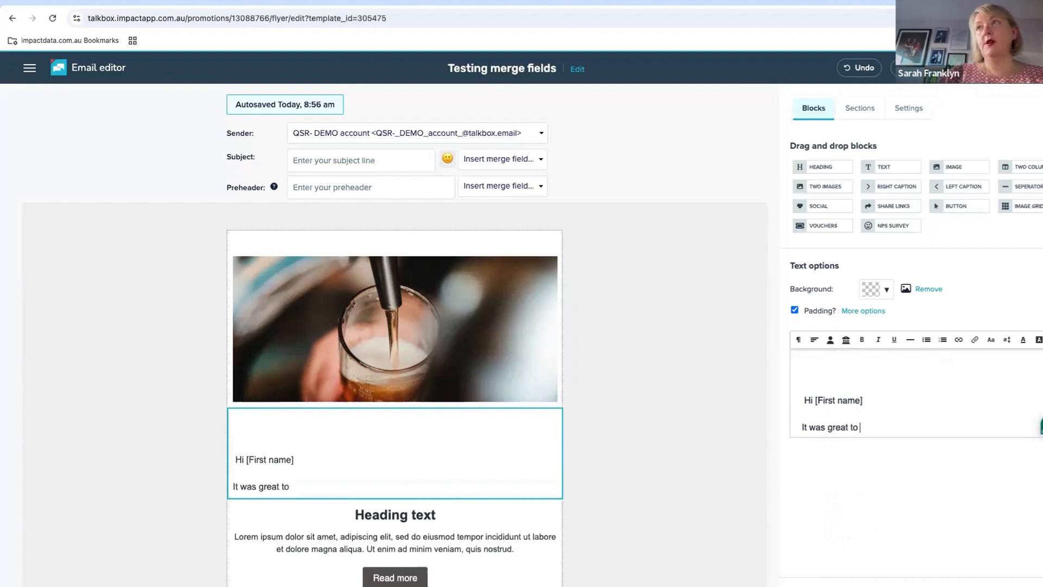
{"action": "type", "text": "see you at"}
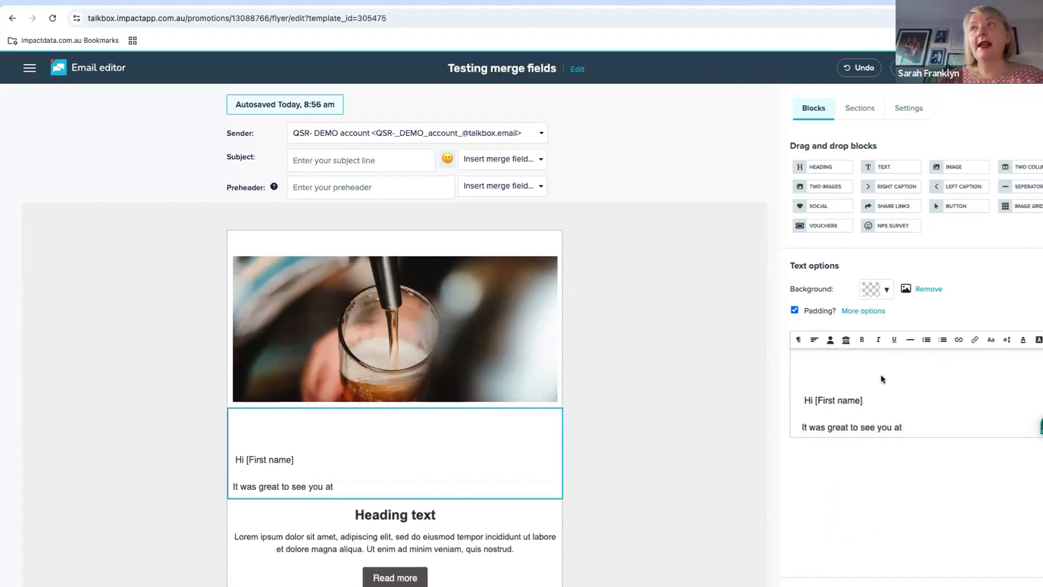
{"action": "left_click", "coordinate": [831, 342]}
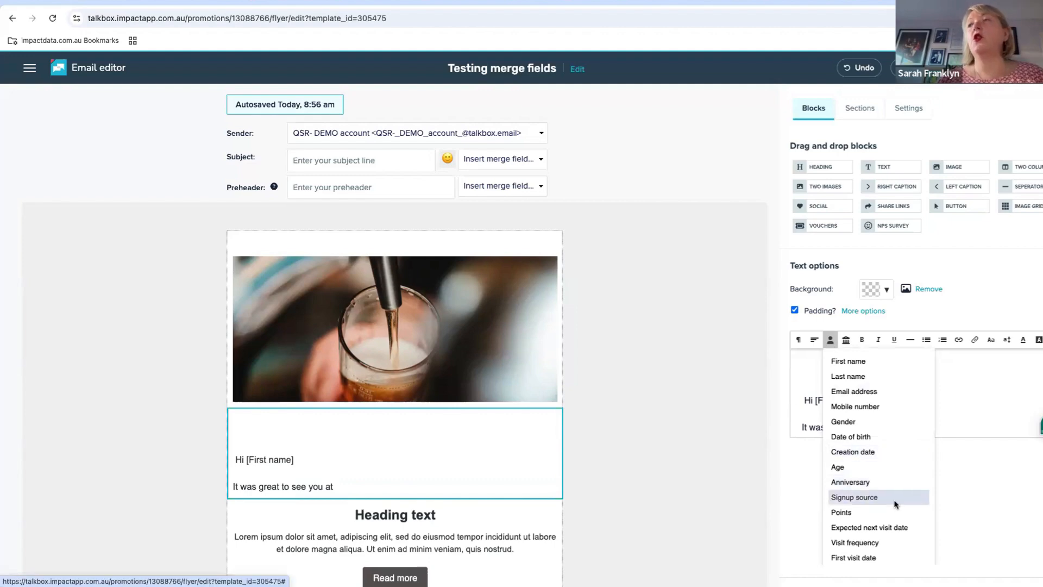
{"action": "scroll", "coordinate": [880, 478], "scroll_direction": "down", "scroll_amount": 5}
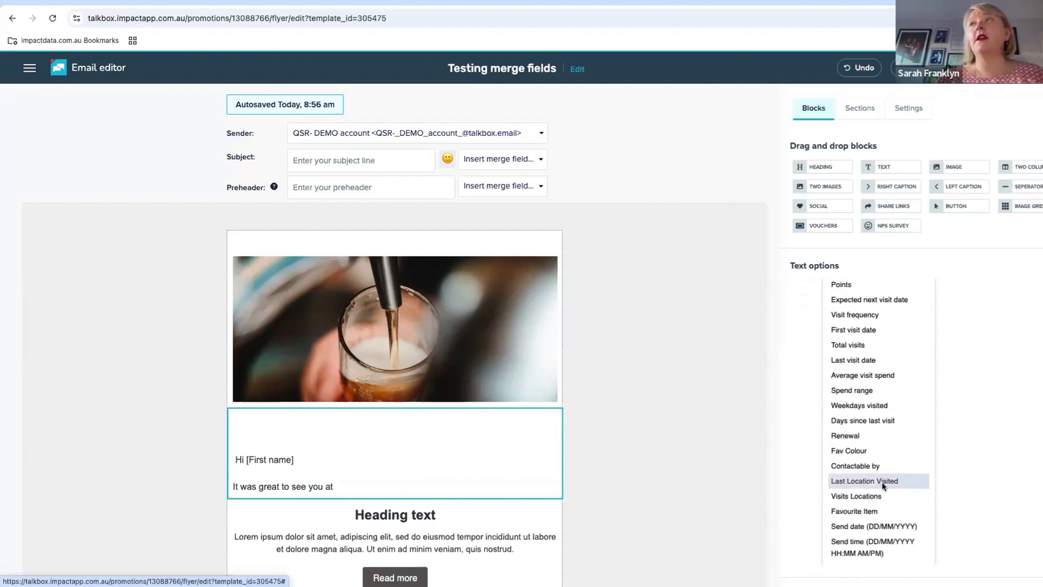
{"action": "left_click", "coordinate": [883, 481]}
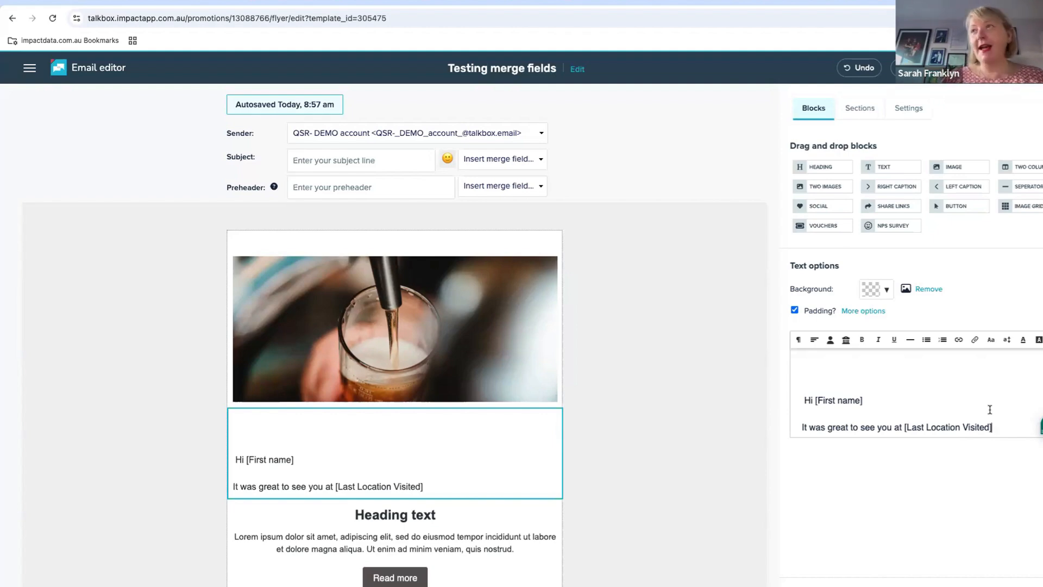
Complete the sentence with ", we hope you enjoyed your coffee and we look forward to seeing you soon." and start a new paragraph
{"action": "type", "text": ", we h"}
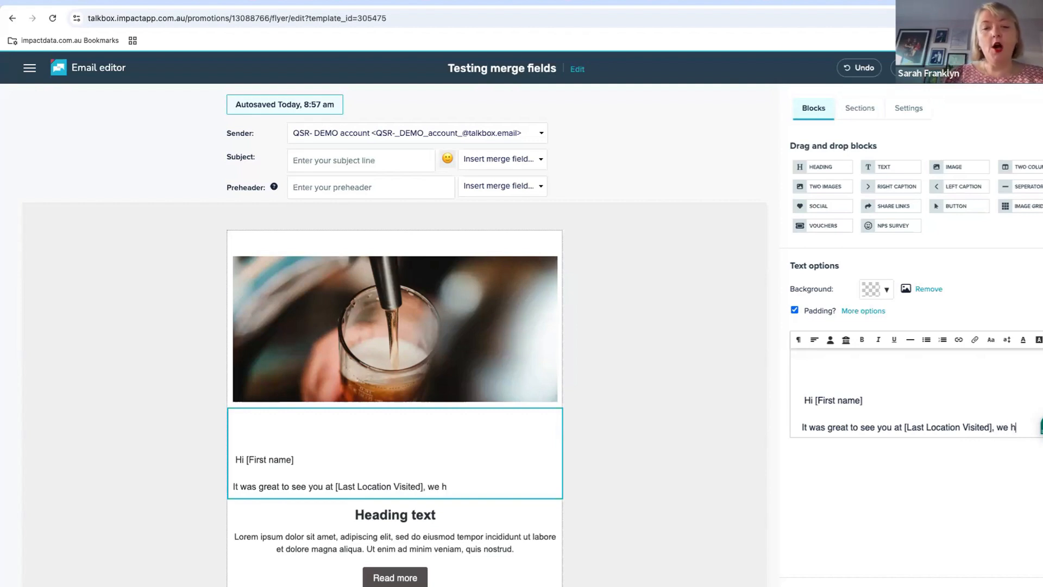
{"action": "type", "text": "ope you en"}
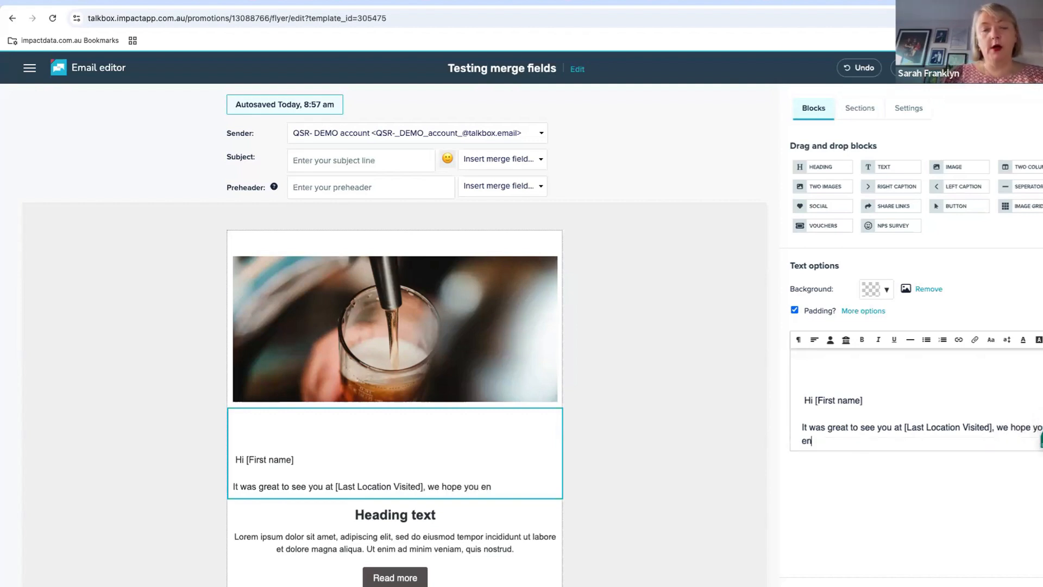
{"action": "type", "text": "joyed your "}
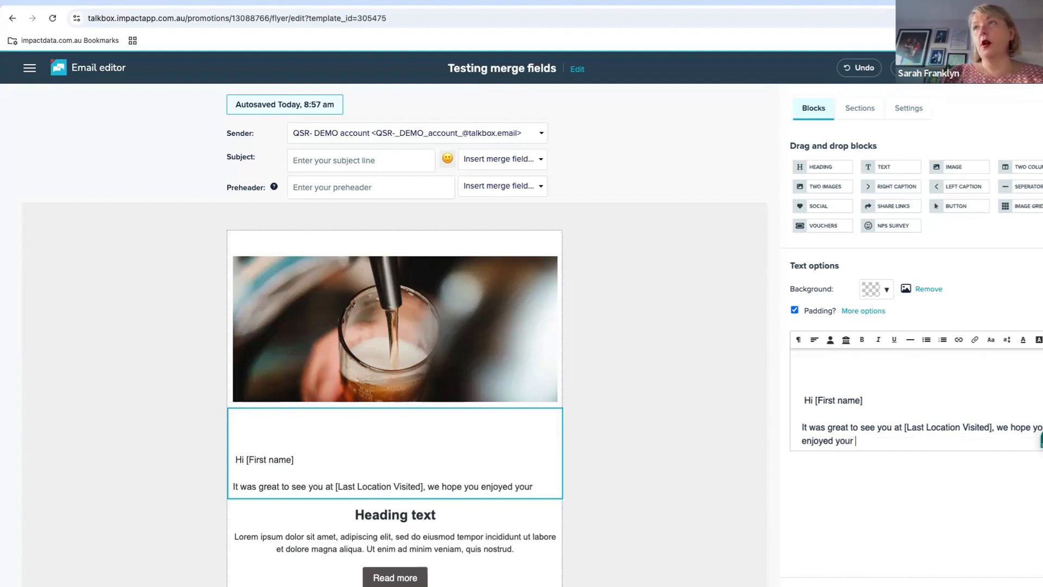
{"action": "type", "text": "coffee"}
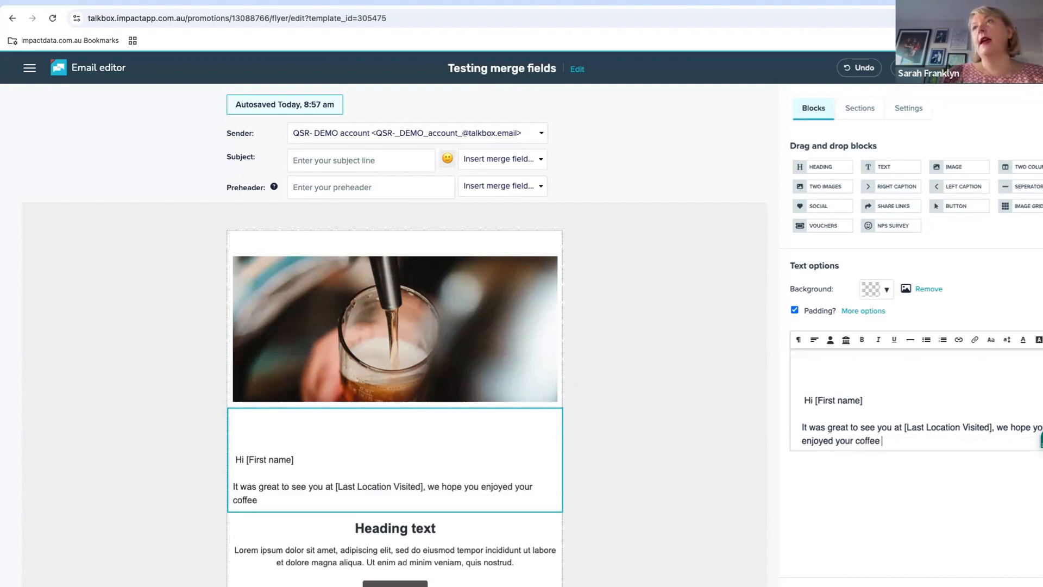
{"action": "type", "text": " and we lo"}
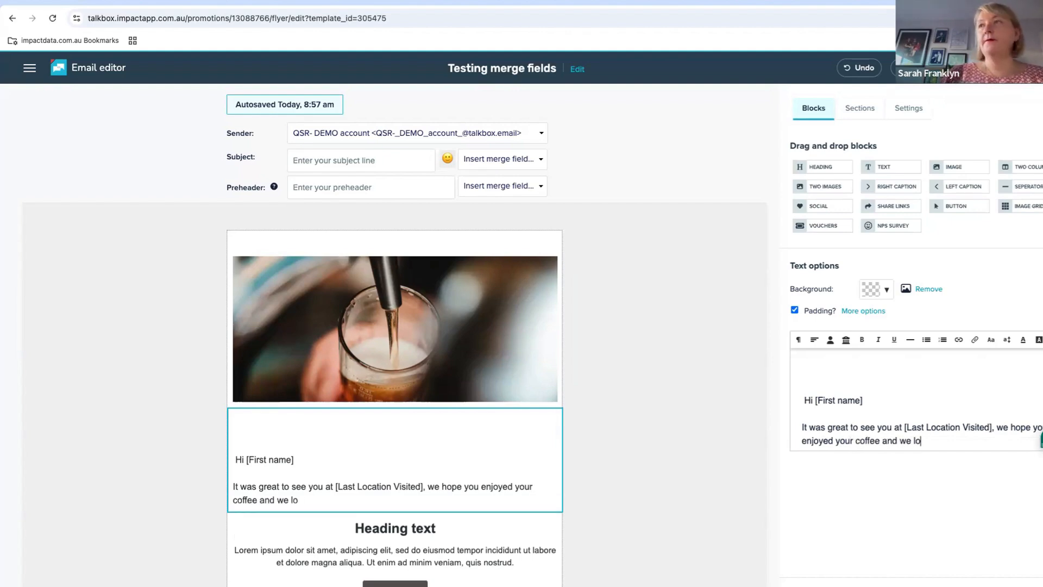
{"action": "type", "text": "ok forward t"}
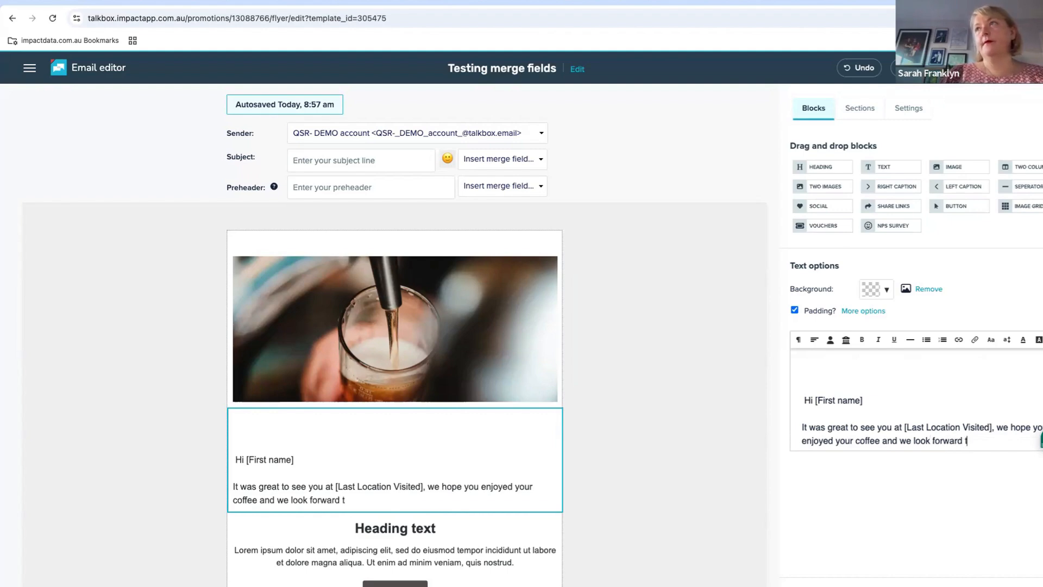
{"action": "type", "text": "o seeing you so"}
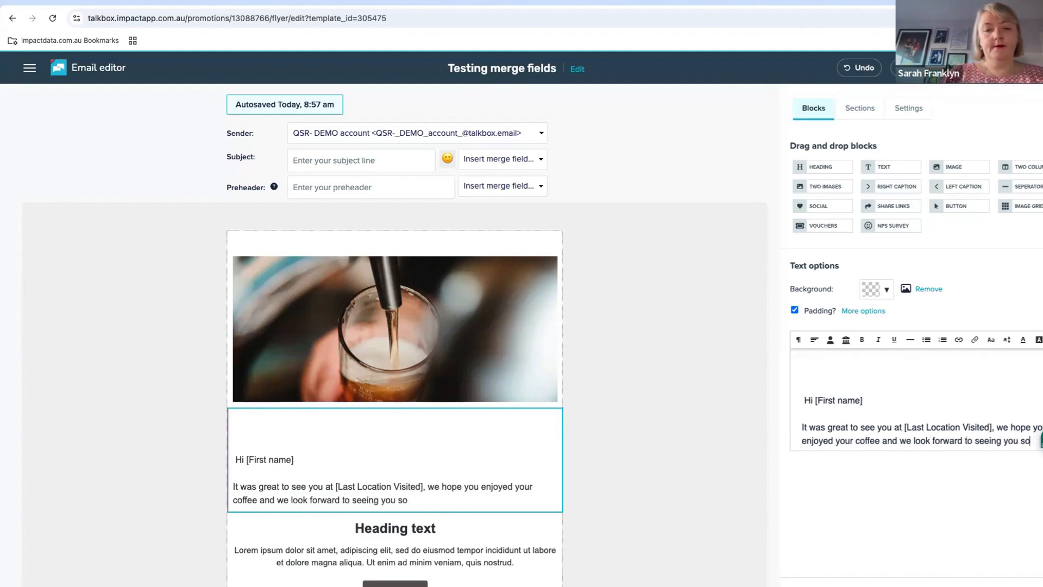
{"action": "type", "text": "on."}
{"action": "key", "text": "Return"}
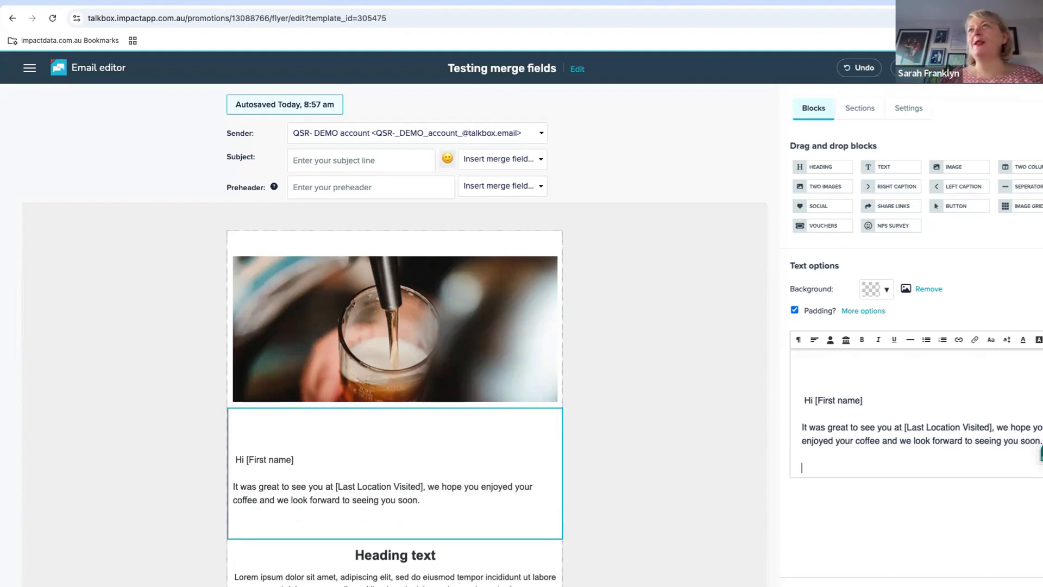
Below the location sentence, write "We heard it is your birthday soon so we wanted to check we have the date correct"
{"action": "left_click", "coordinate": [830, 340]}
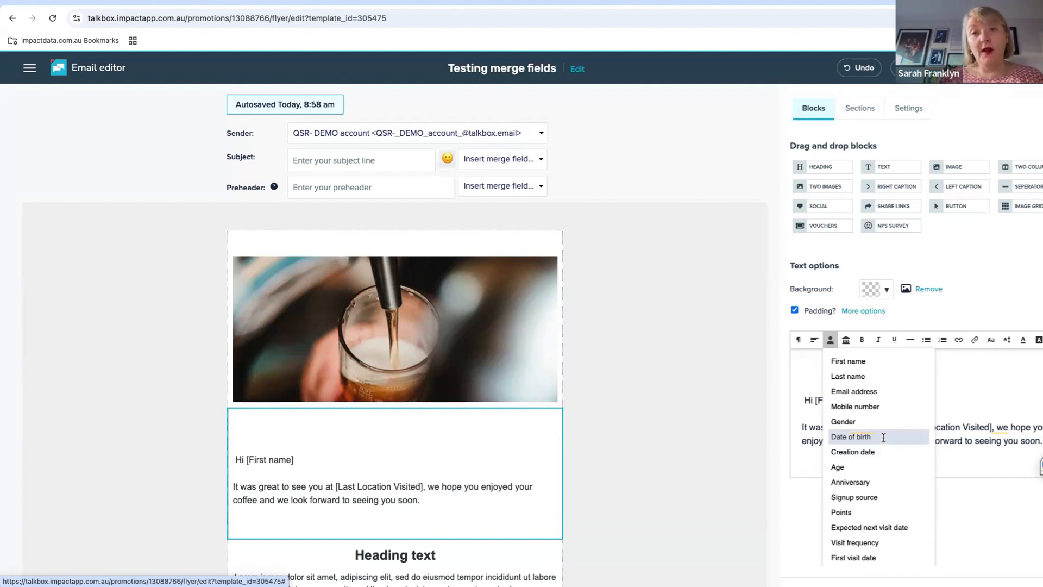
{"action": "left_click", "coordinate": [973, 468]}
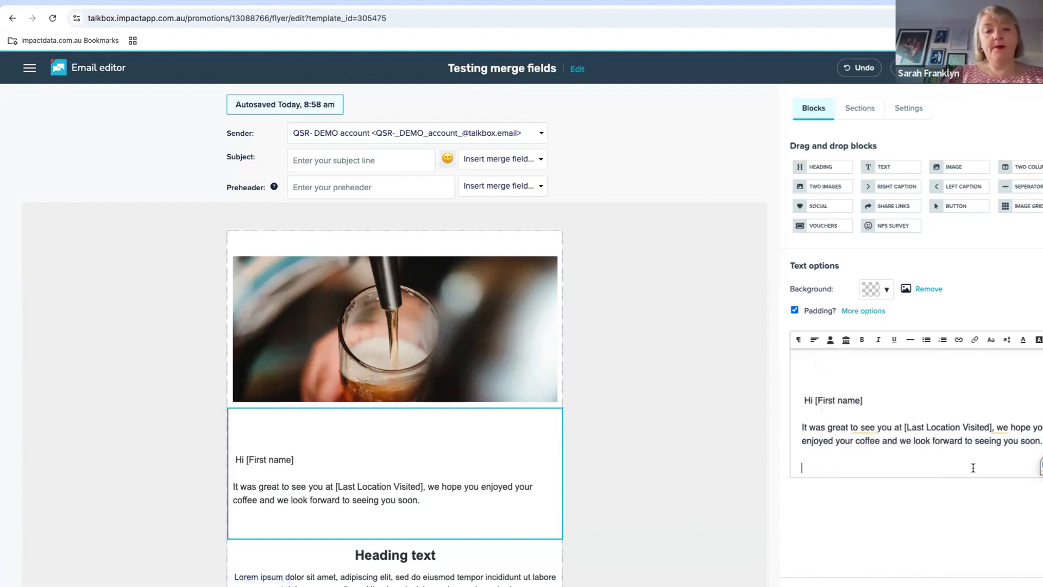
{"action": "type", "text": "We jhea"}
{"action": "key", "text": "BackSpace"}
{"action": "key", "text": "BackSpace"}
{"action": "key", "text": "BackSpace"}
{"action": "key", "text": "BackSpace"}
{"action": "type", "text": "he"}
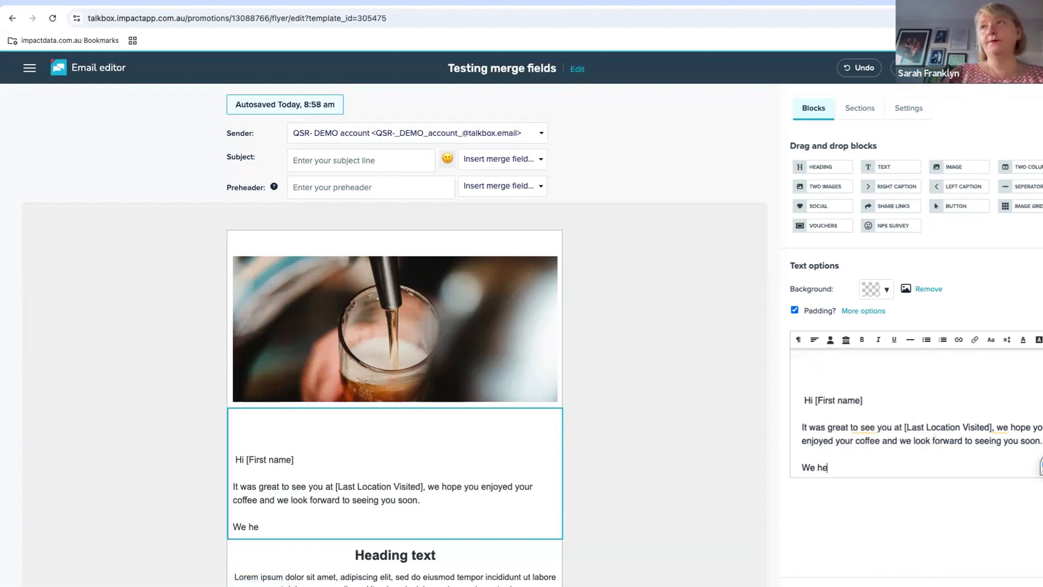
{"action": "type", "text": "ard it was"}
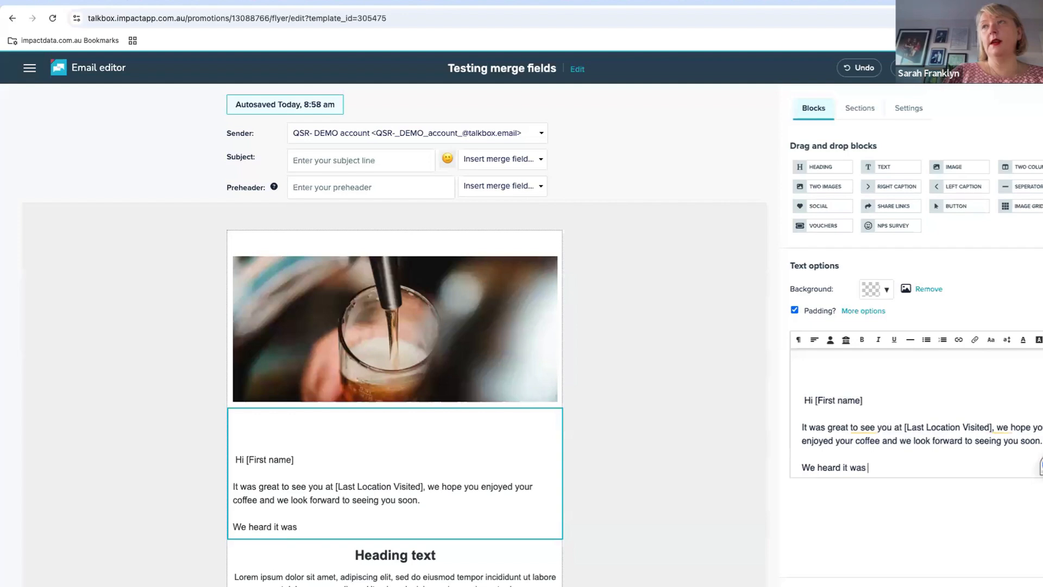
{"action": "key", "text": "BackSpace"}
{"action": "key", "text": "BackSpace"}
{"action": "key", "text": "BackSpace"}
{"action": "key", "text": "BackSpace"}
{"action": "type", "text": "is your"}
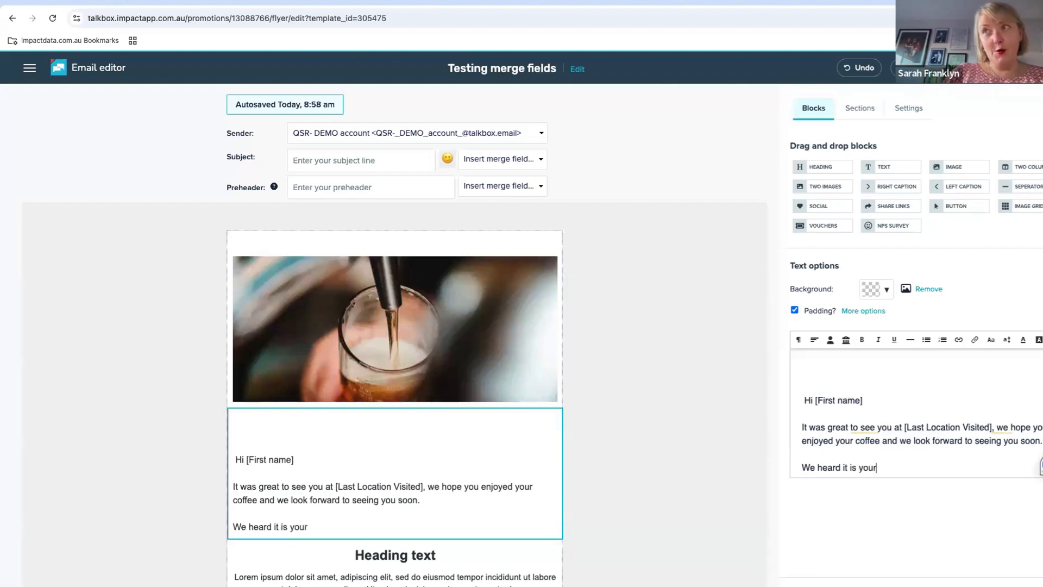
{"action": "type", "text": " birthday "}
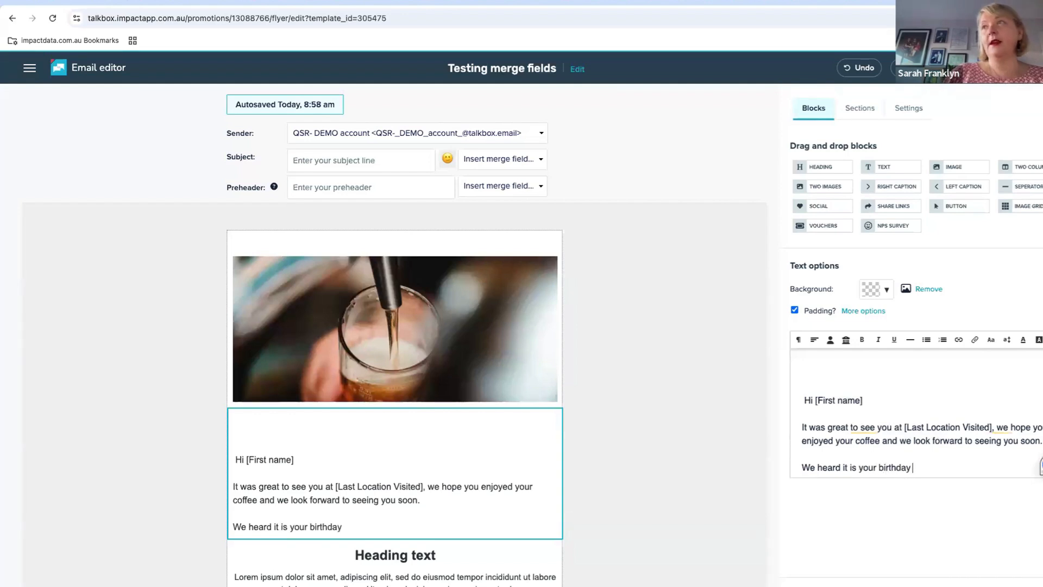
{"action": "type", "text": "soon s"}
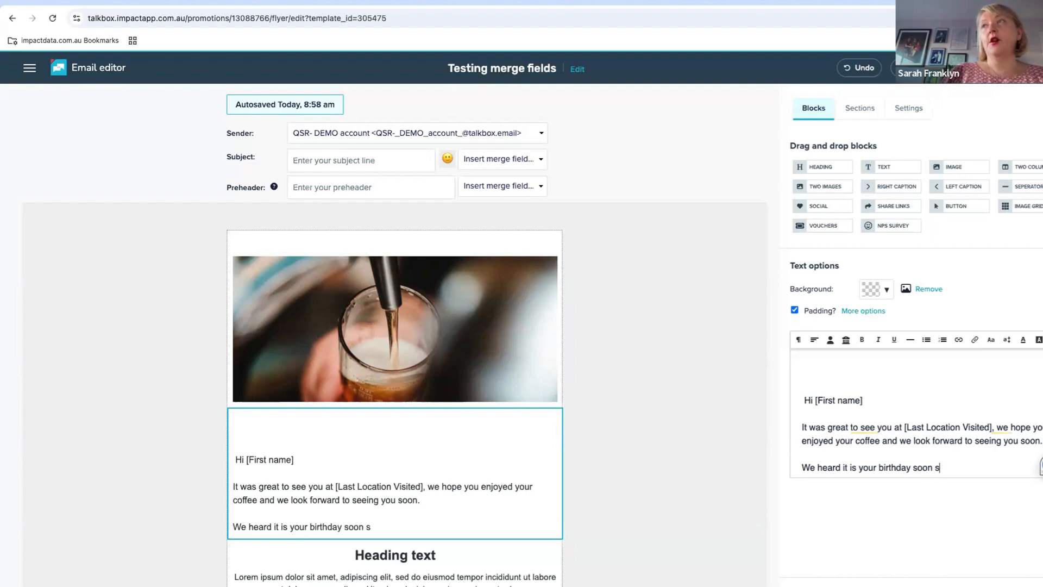
{"action": "type", "text": "o we wanted to"}
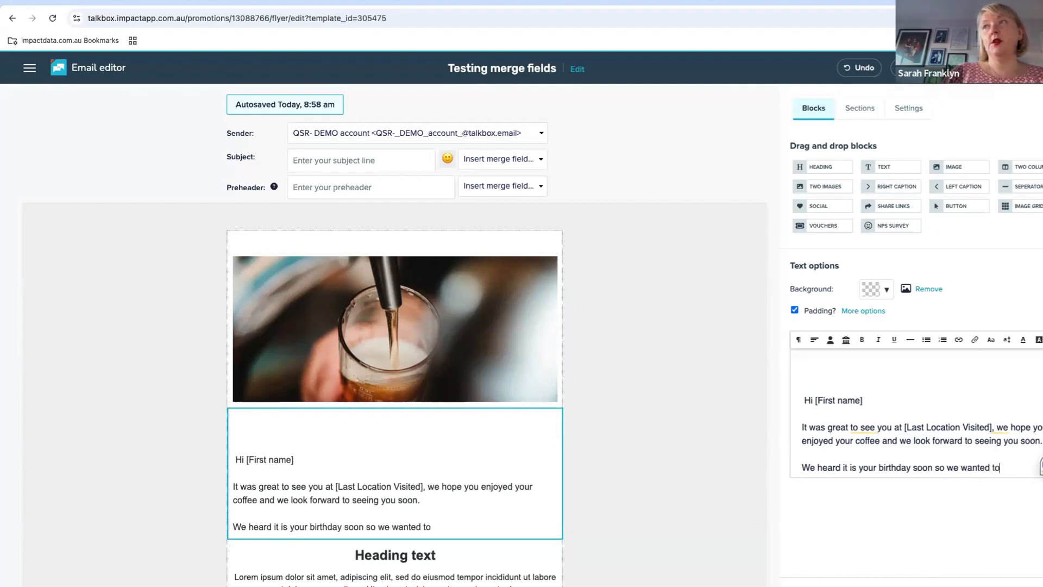
{"action": "type", "text": " check we have "}
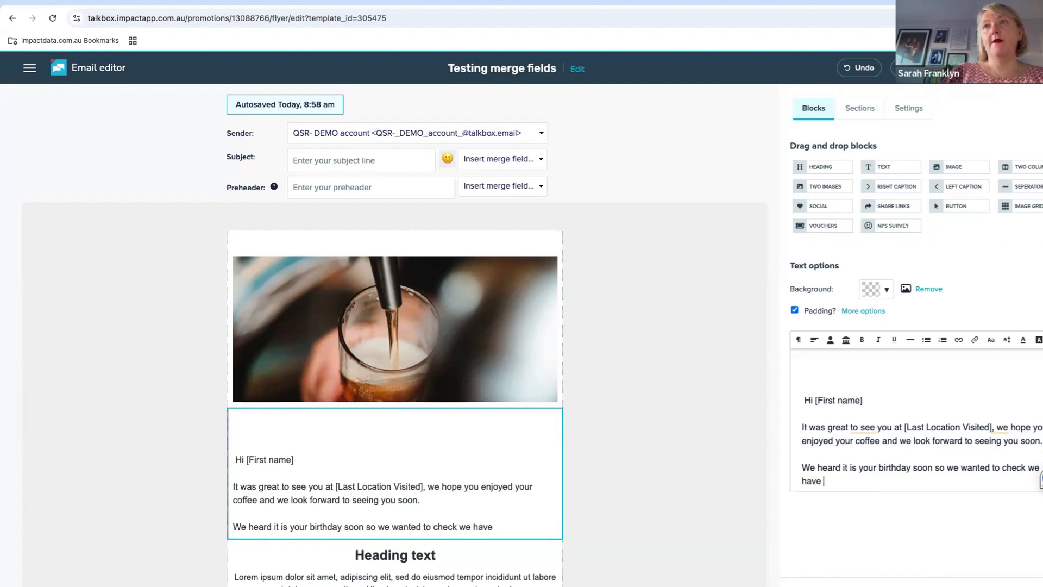
{"action": "type", "text": "the date corre"}
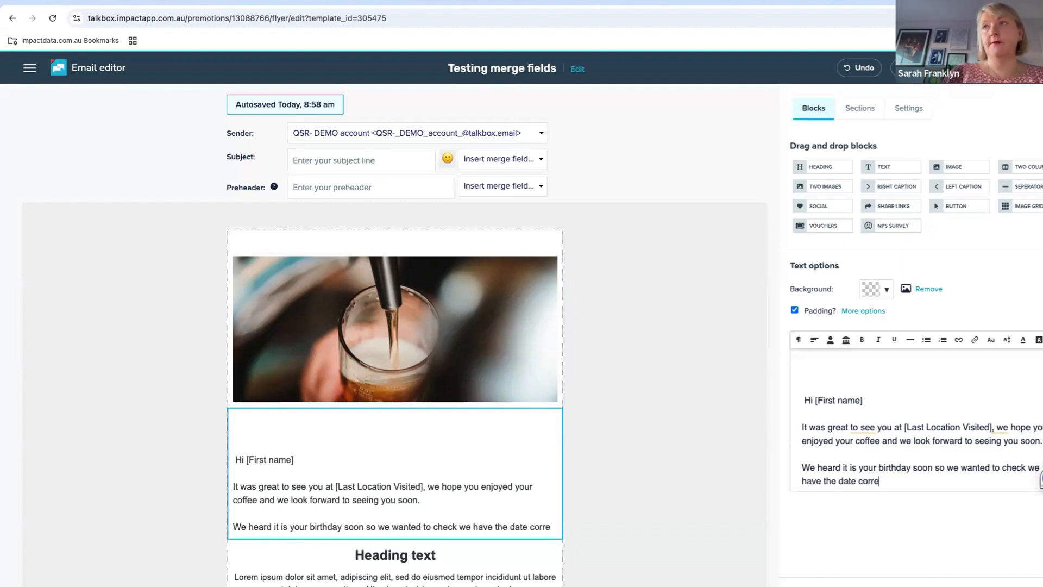
{"action": "type", "text": "ct.  Here;s"}
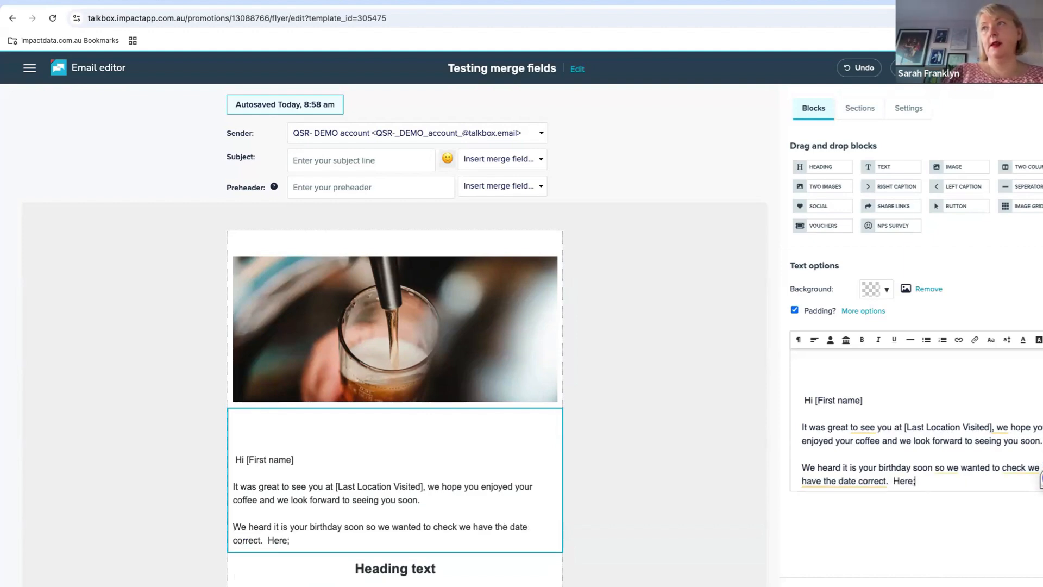
Continue the birthday paragraph with ". Here's when we are going to celebrate you" followed by the Date of birth merge field
{"action": "key", "text": "BackSpace"}
{"action": "key", "text": "BackSpace"}
{"action": "key", "text": "BackSpace"}
{"action": "type", "text": "'s wh"}
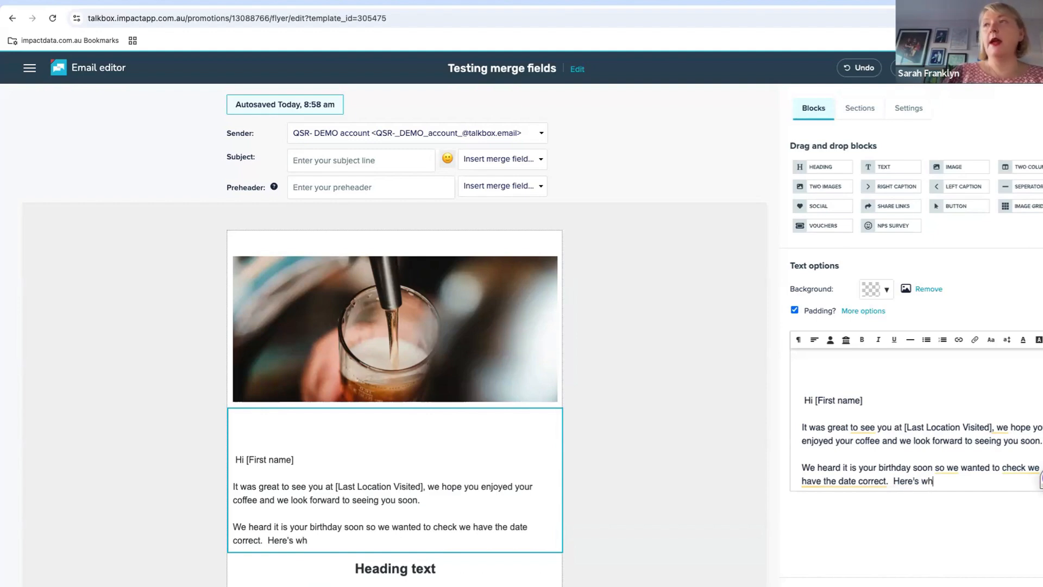
{"action": "type", "text": "en we are gou"}
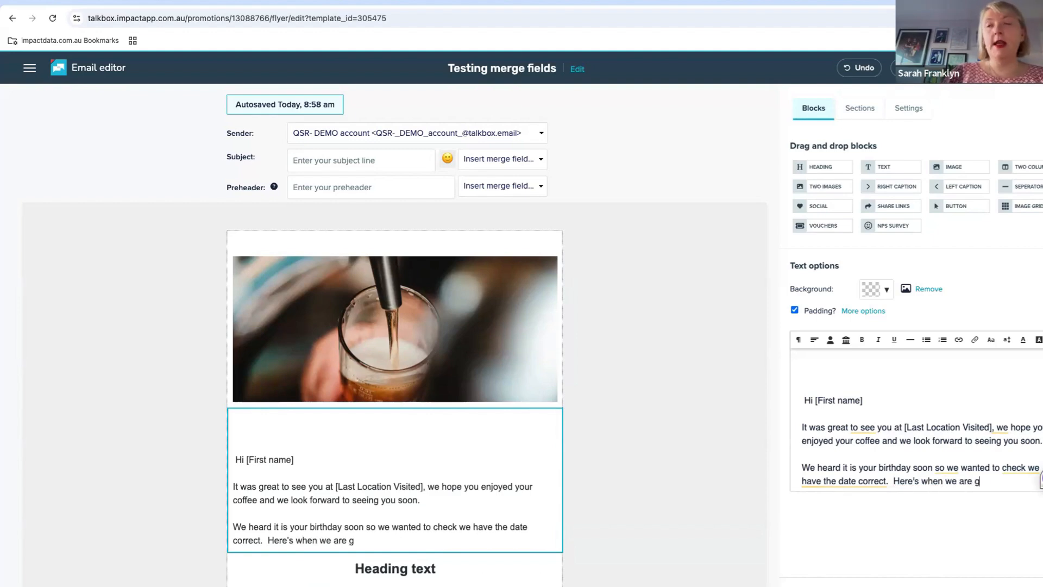
{"action": "key", "text": "BackSpace"}
{"action": "key", "text": "BackSpace"}
{"action": "type", "text": "oing t"}
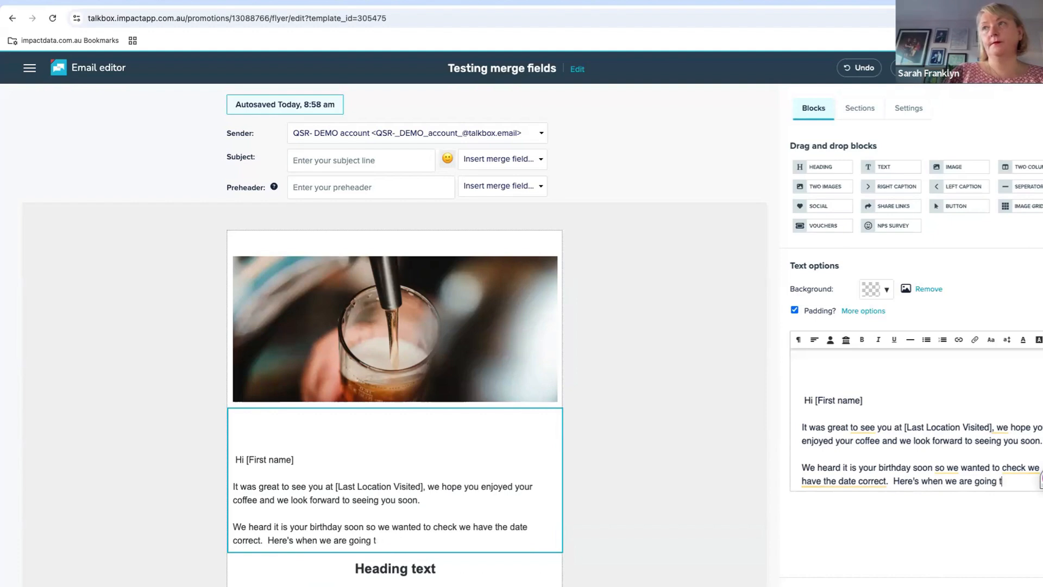
{"action": "type", "text": "o celebrate you"}
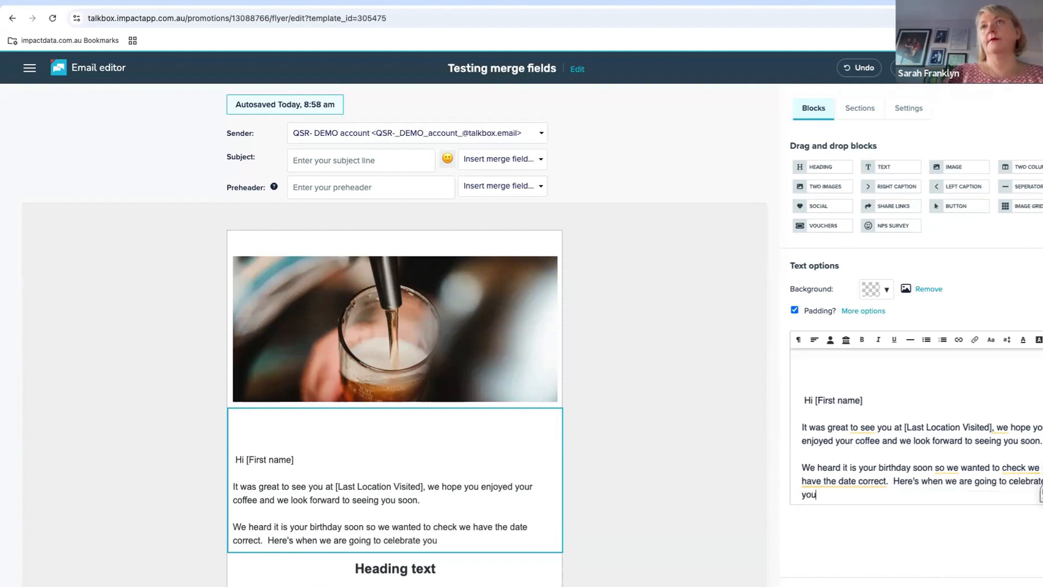
{"action": "left_click", "coordinate": [830, 340]}
{"action": "left_click", "coordinate": [869, 436]}
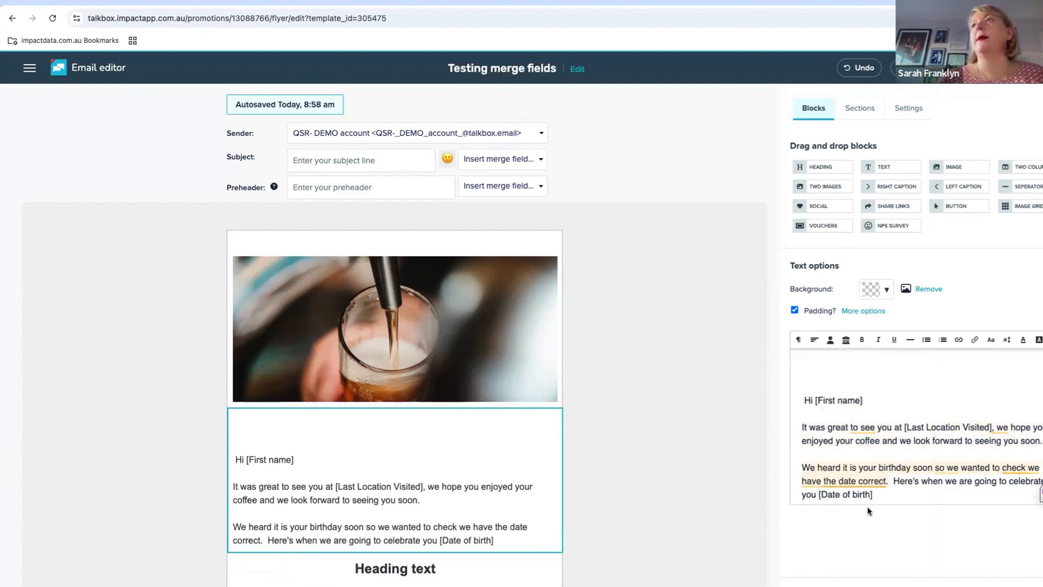
Start a new paragraph below the birthday text and insert the Creation date merge field in it
{"action": "key", "text": "Return"}
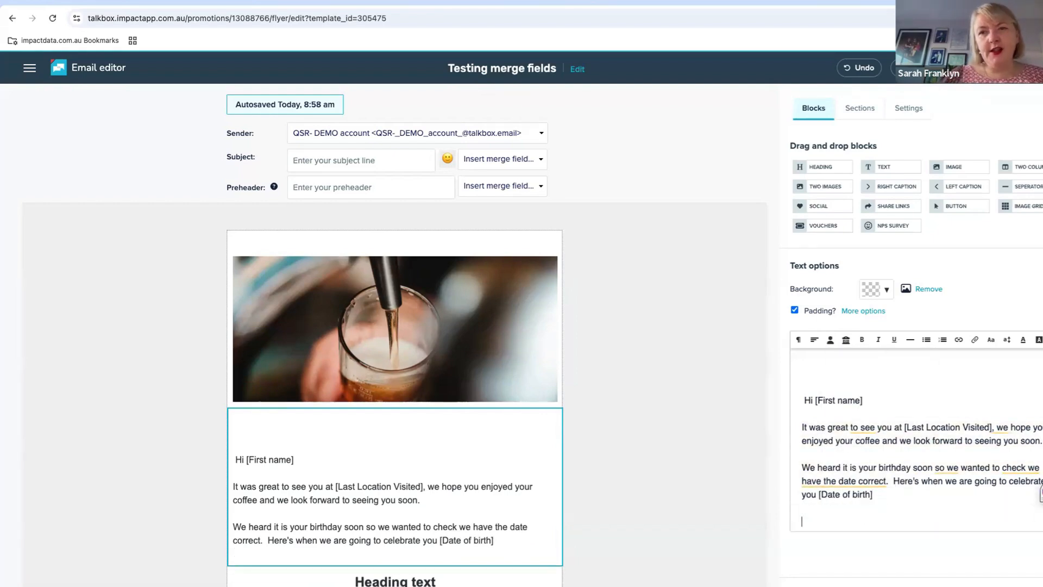
{"action": "left_click", "coordinate": [830, 339]}
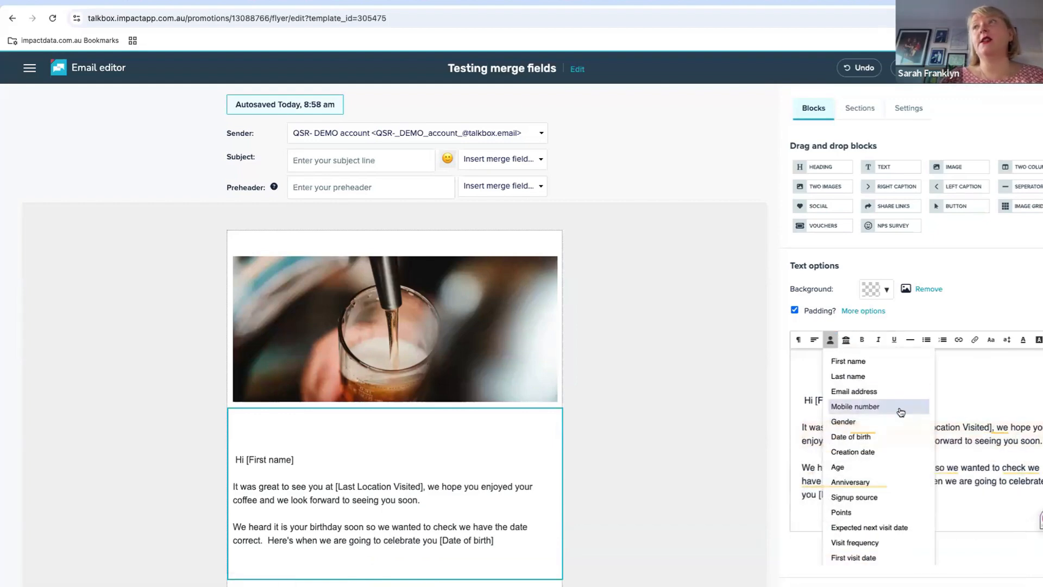
{"action": "left_click", "coordinate": [881, 451]}
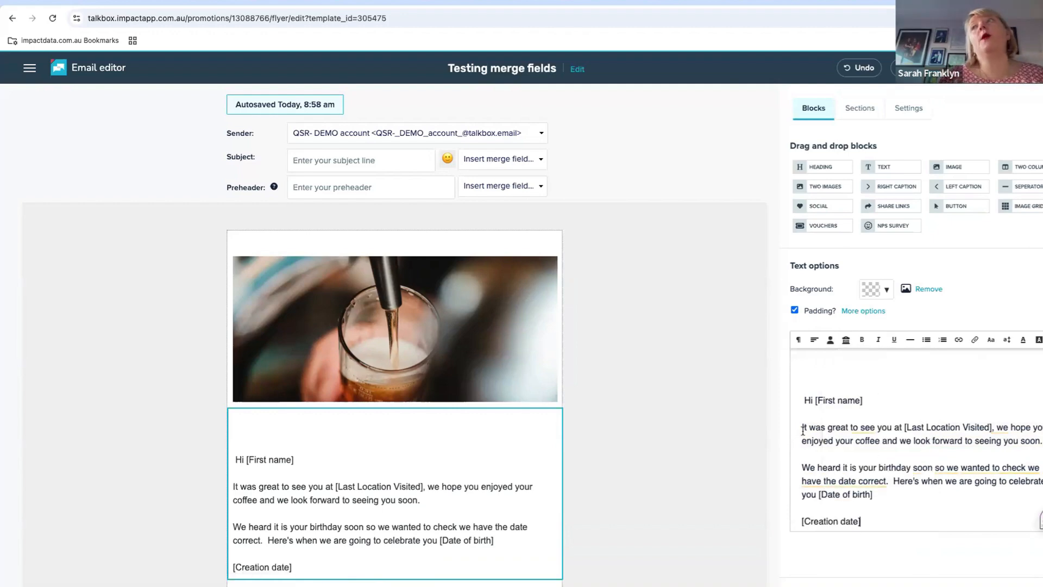
After the Last Location Visited field, insert "on" followed by the Creation date merge field
{"action": "left_click", "coordinate": [992, 428]}
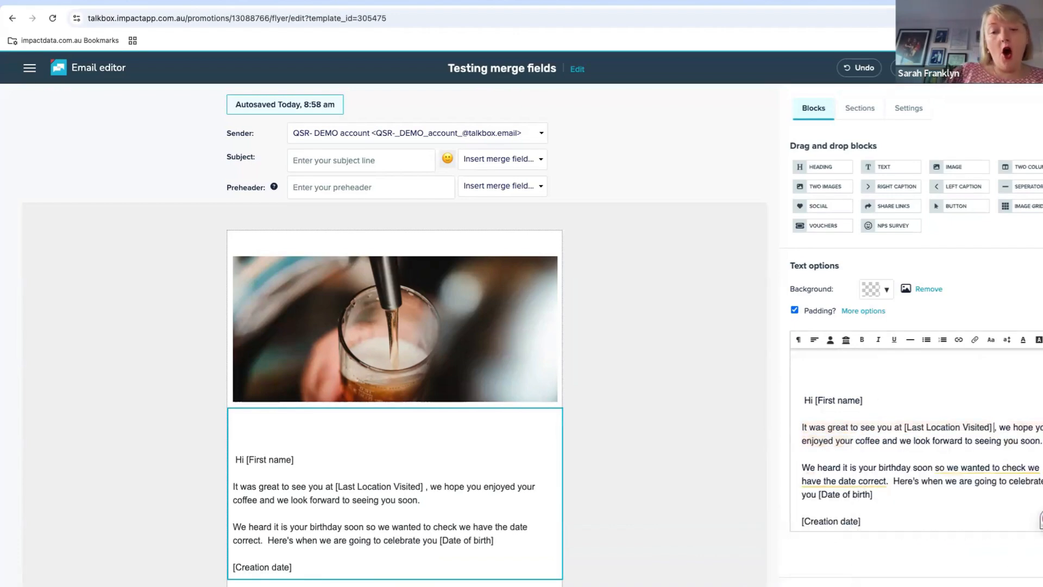
{"action": "type", "text": "on"}
{"action": "left_click", "coordinate": [831, 339]}
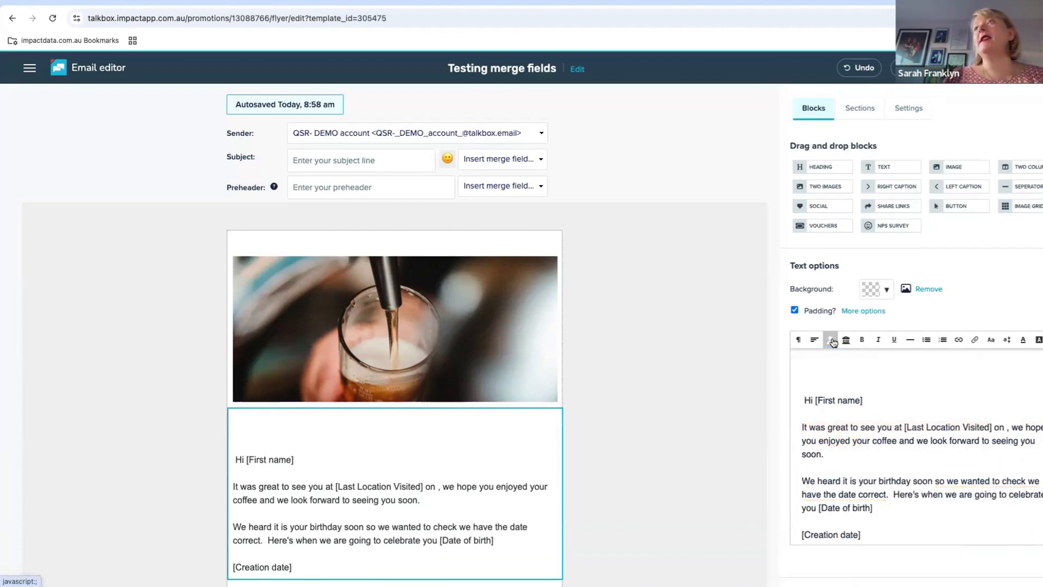
{"action": "left_click", "coordinate": [876, 452]}
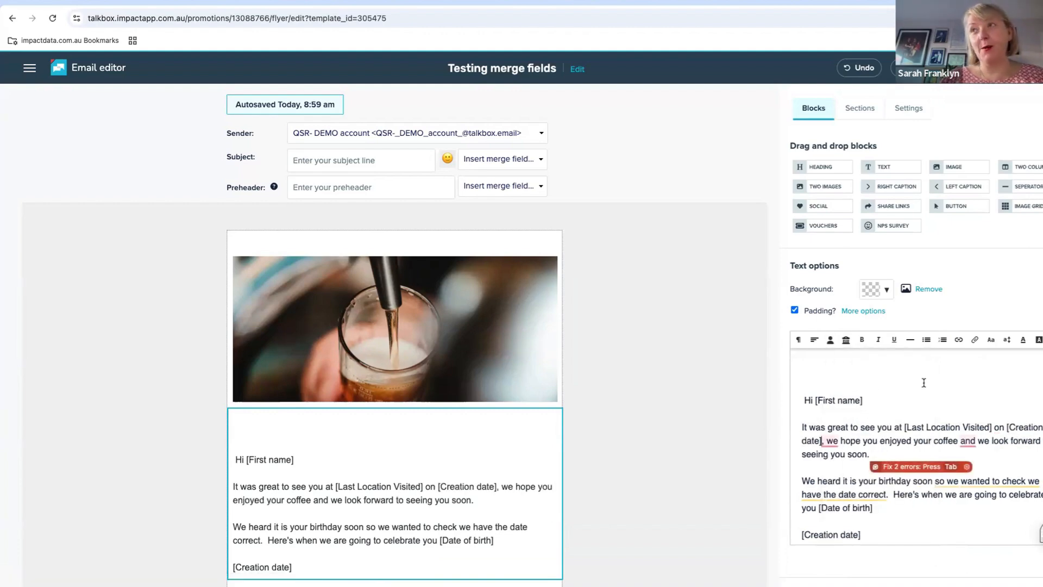
Review the full list of contact merge fields available for the text block
{"action": "left_click", "coordinate": [832, 340]}
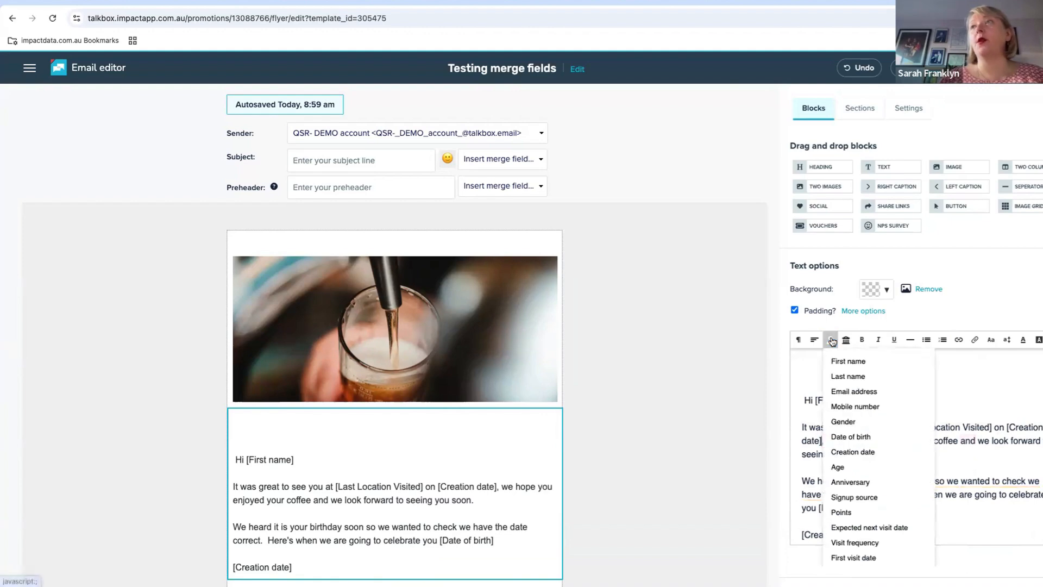
{"action": "scroll", "coordinate": [864, 461], "scroll_direction": "down", "scroll_amount": 2}
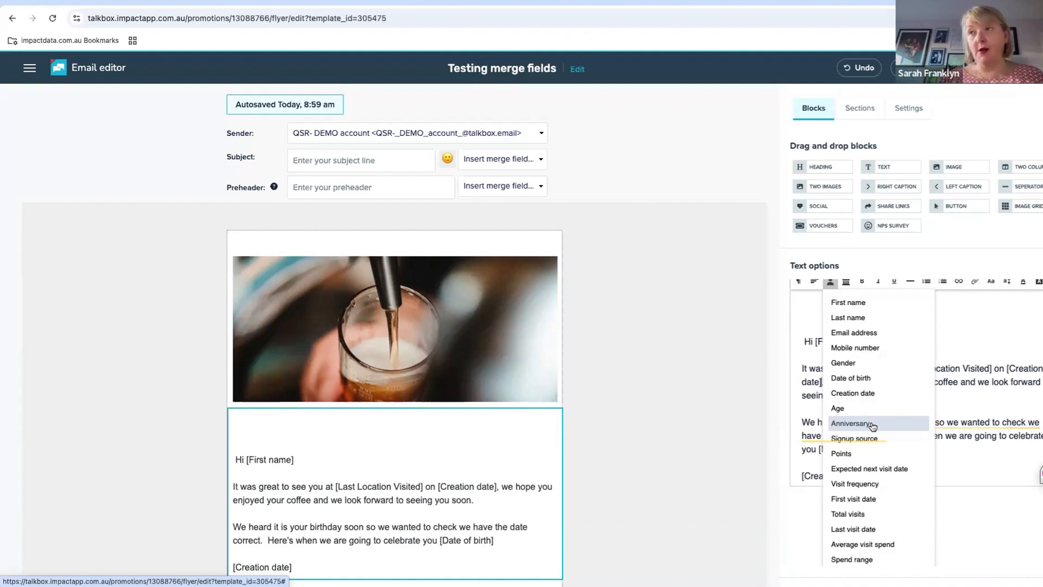
{"action": "scroll", "coordinate": [892, 458], "scroll_direction": "down", "scroll_amount": 3}
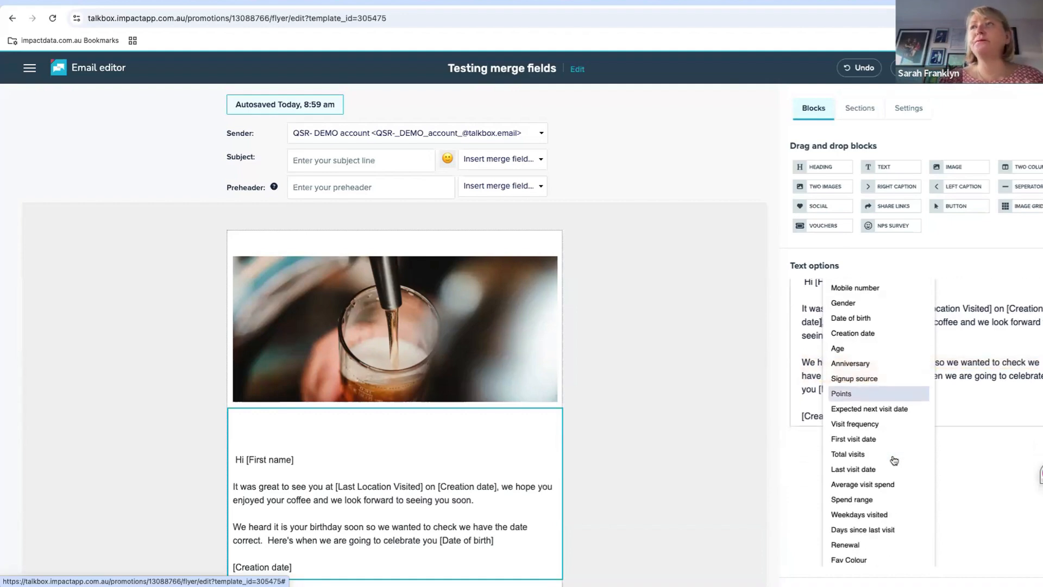
{"action": "scroll", "coordinate": [893, 460], "scroll_direction": "down", "scroll_amount": 1}
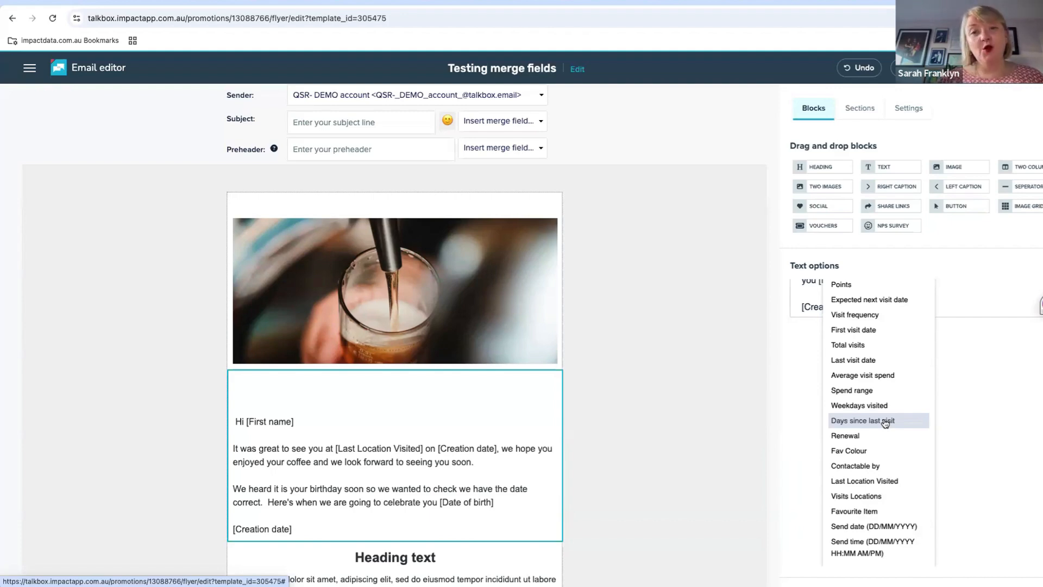
{"action": "left_click", "coordinate": [989, 392]}
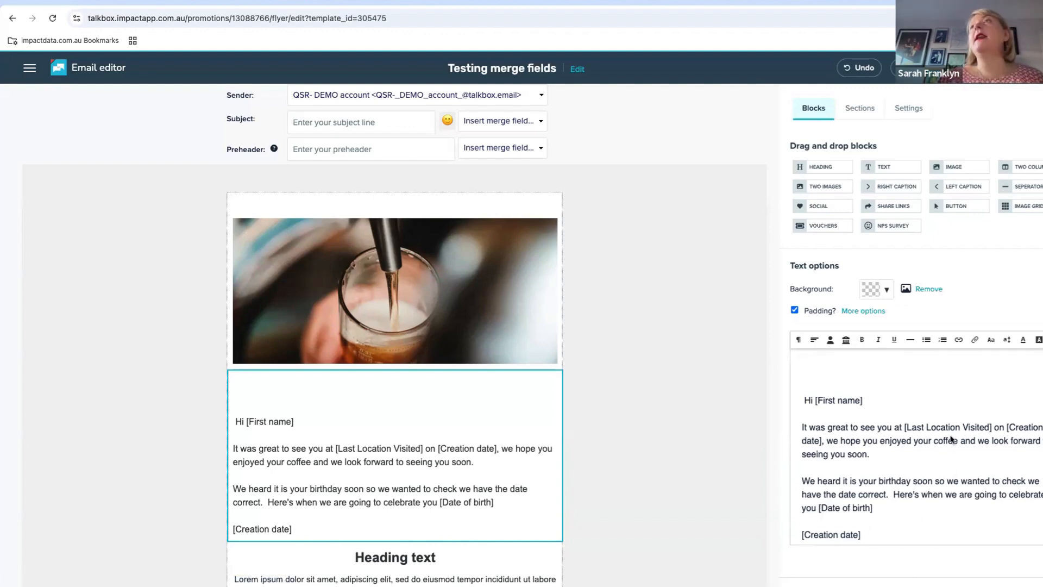
Set the email's subject line to "Testing this message" followed by the First name merge field
{"action": "scroll", "coordinate": [952, 439], "scroll_direction": "down", "scroll_amount": 1}
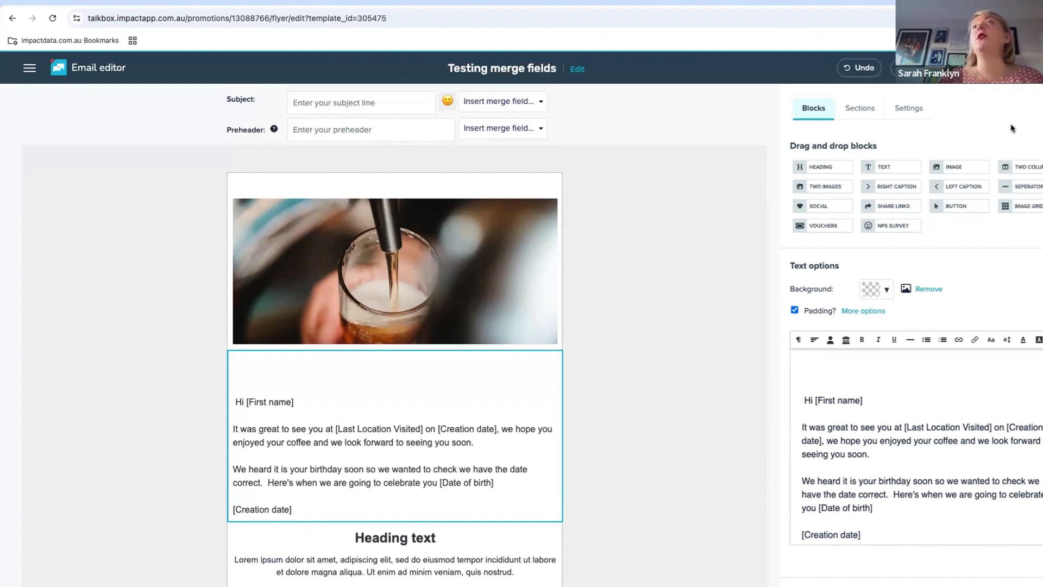
{"action": "left_click", "coordinate": [352, 108]}
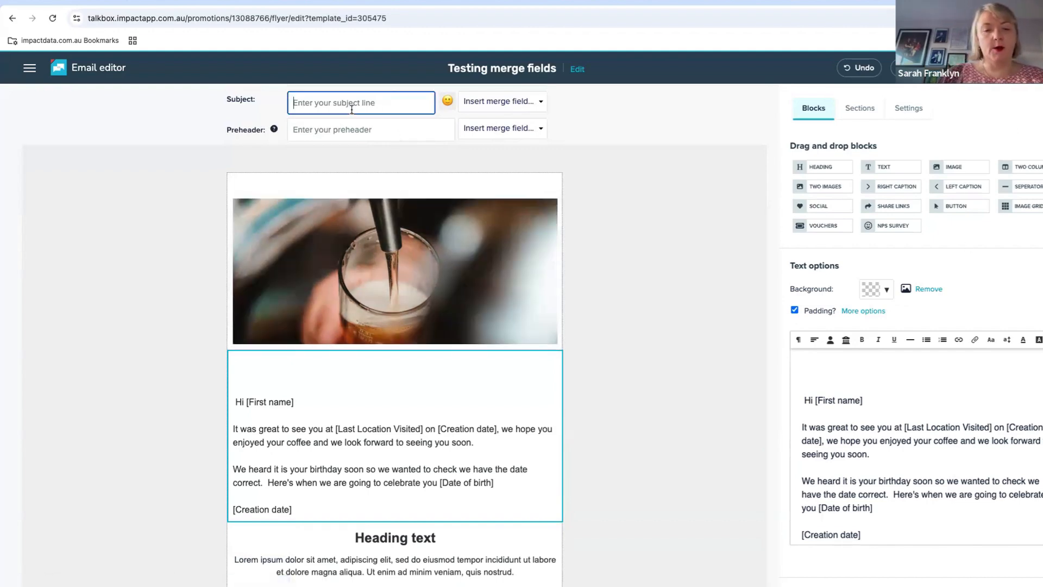
{"action": "type", "text": "Testing t"}
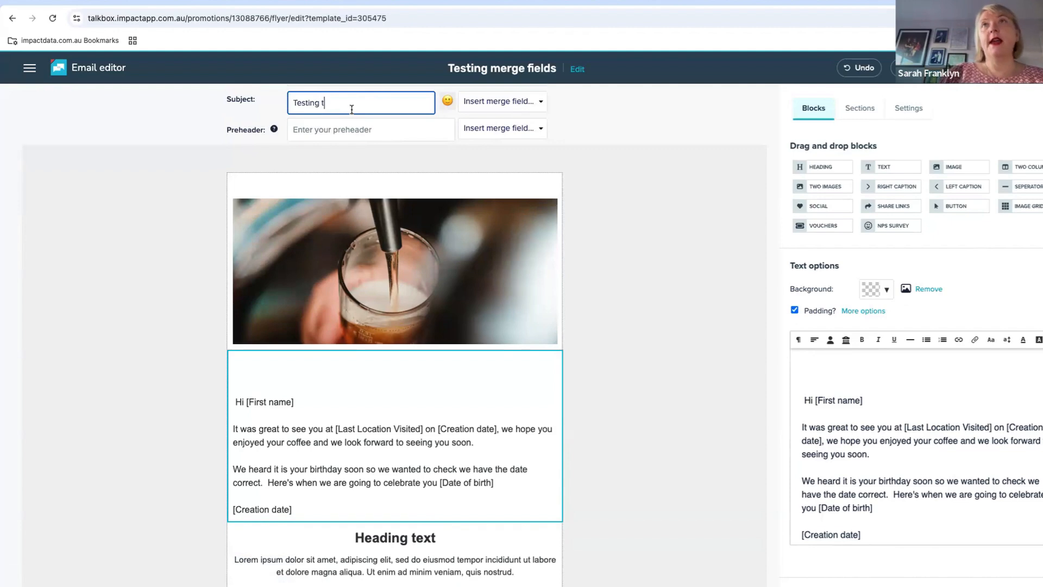
{"action": "type", "text": "his mes"}
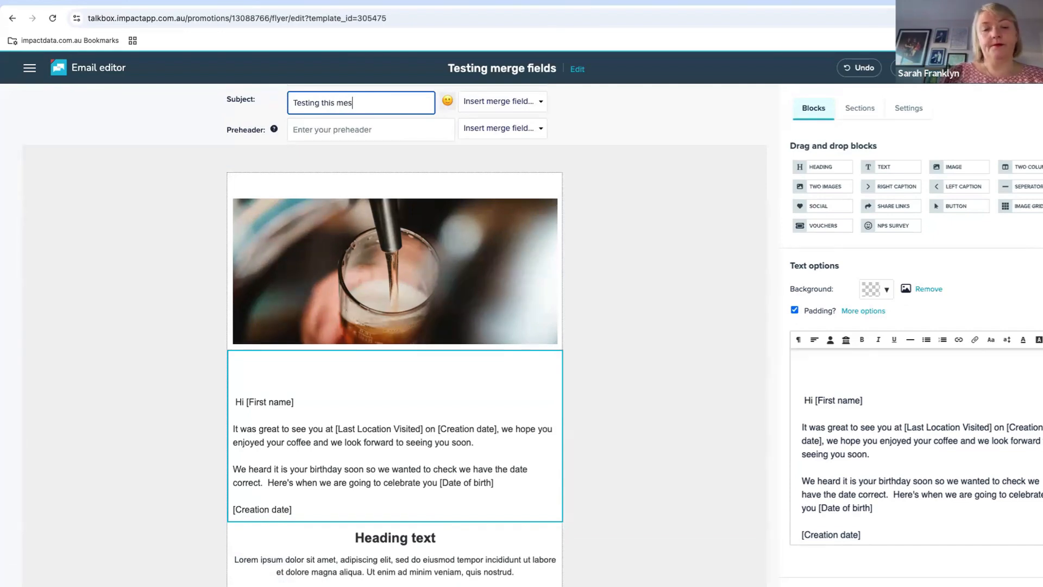
{"action": "type", "text": "sage"}
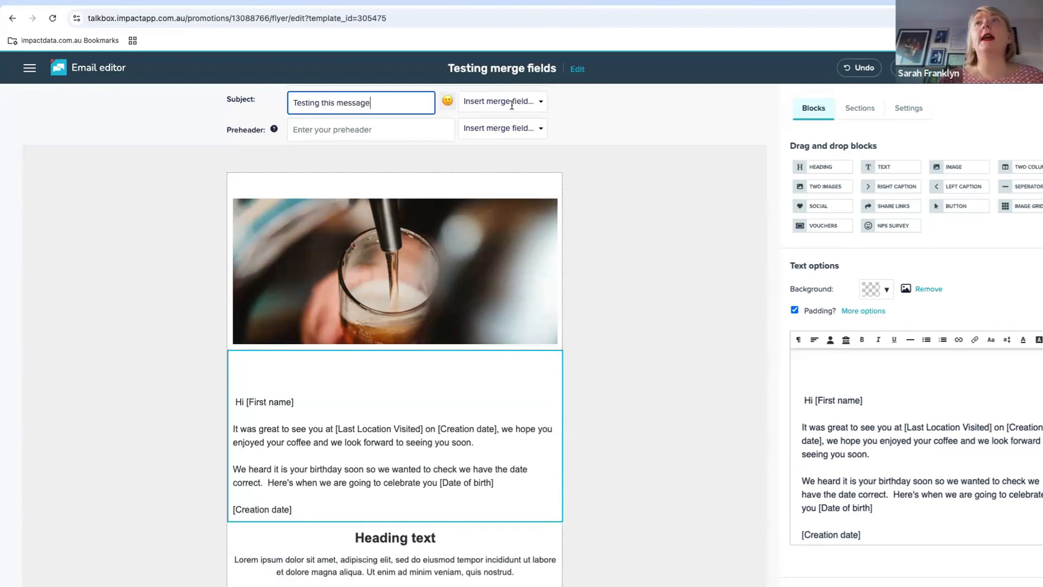
{"action": "left_click", "coordinate": [511, 103]}
{"action": "left_click", "coordinate": [508, 144]}
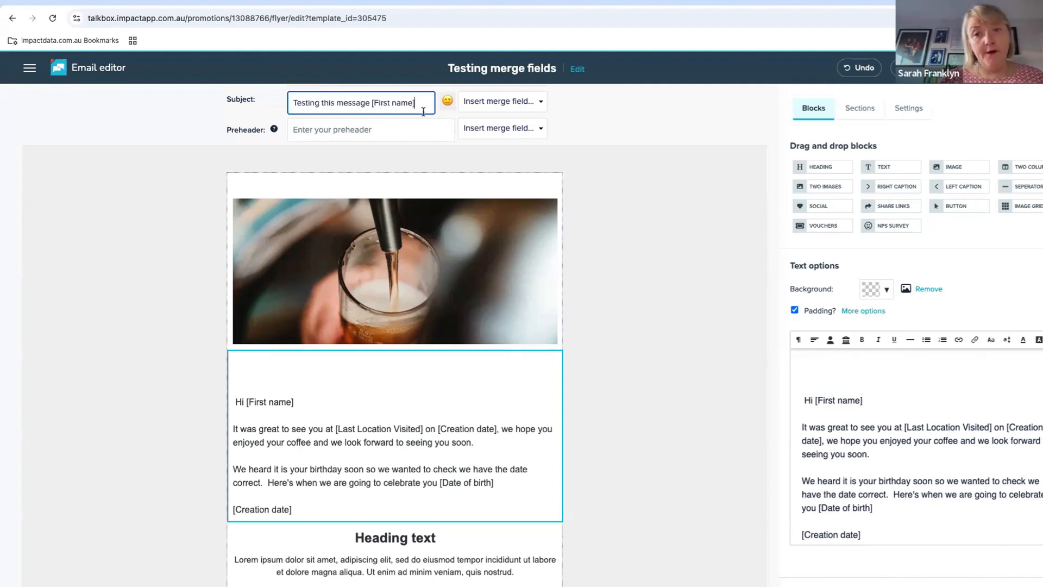
In the subject's merge field settings, make First name required for send and set its default value to "Valued customer"
{"action": "left_click", "coordinate": [540, 101]}
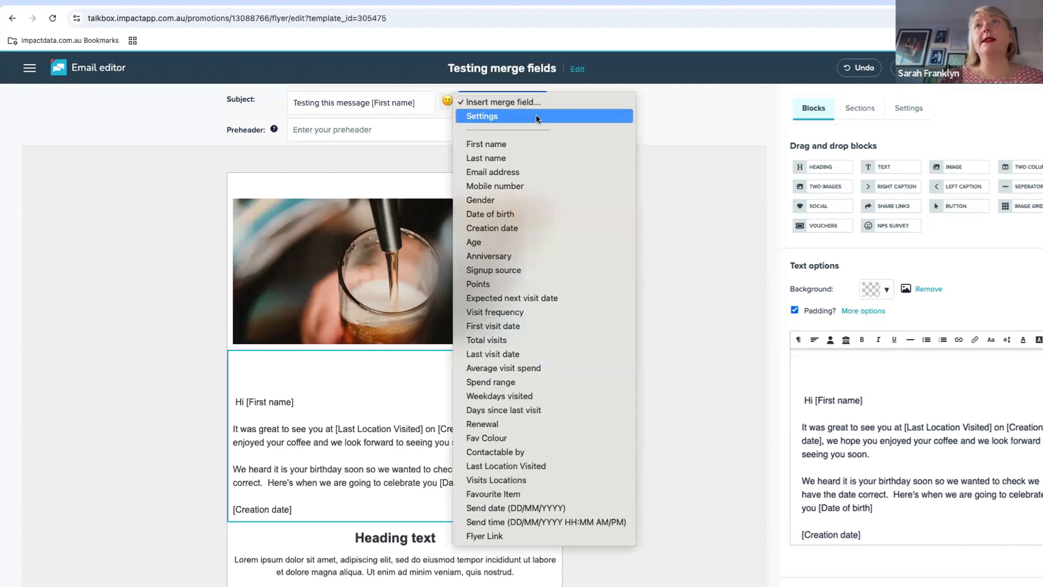
{"action": "left_click", "coordinate": [536, 116]}
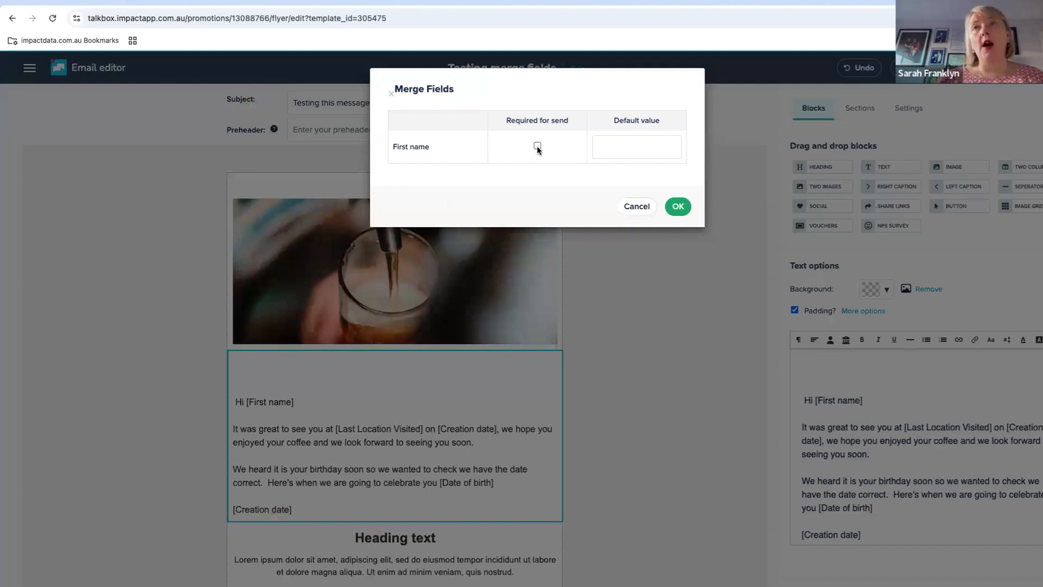
{"action": "left_click", "coordinate": [537, 147]}
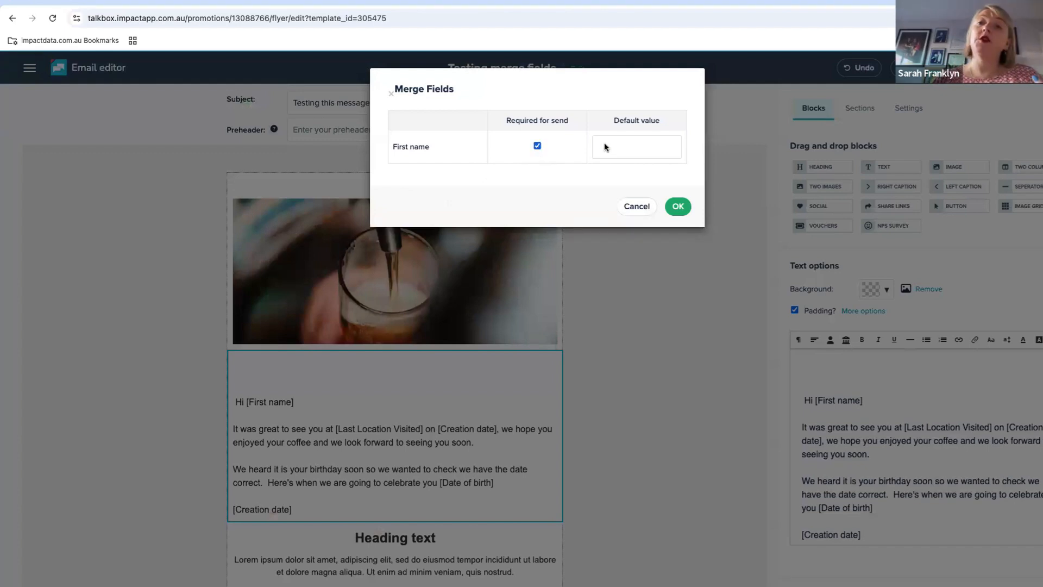
{"action": "left_click", "coordinate": [634, 148]}
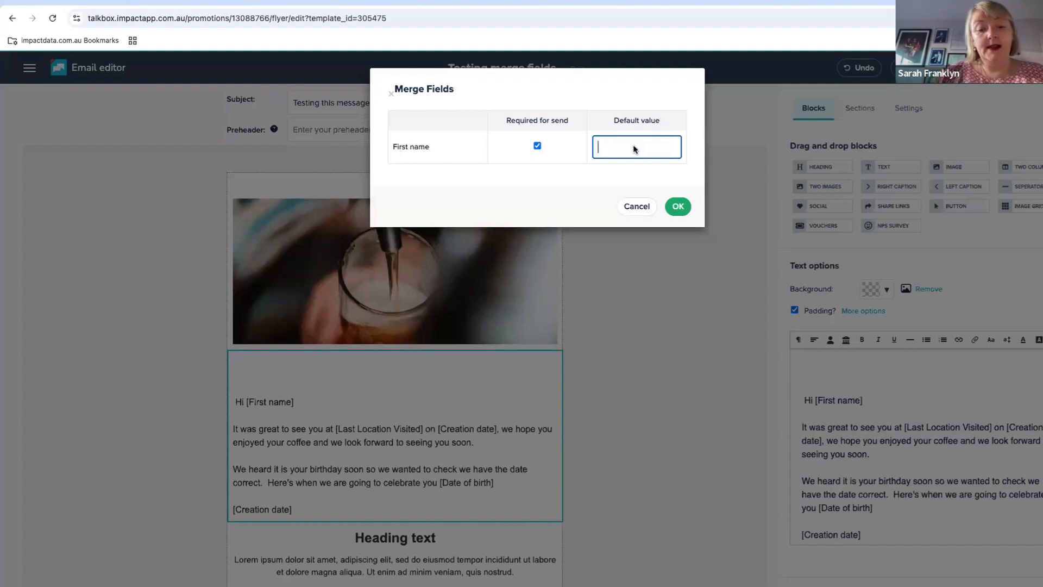
{"action": "type", "text": "Valued f"}
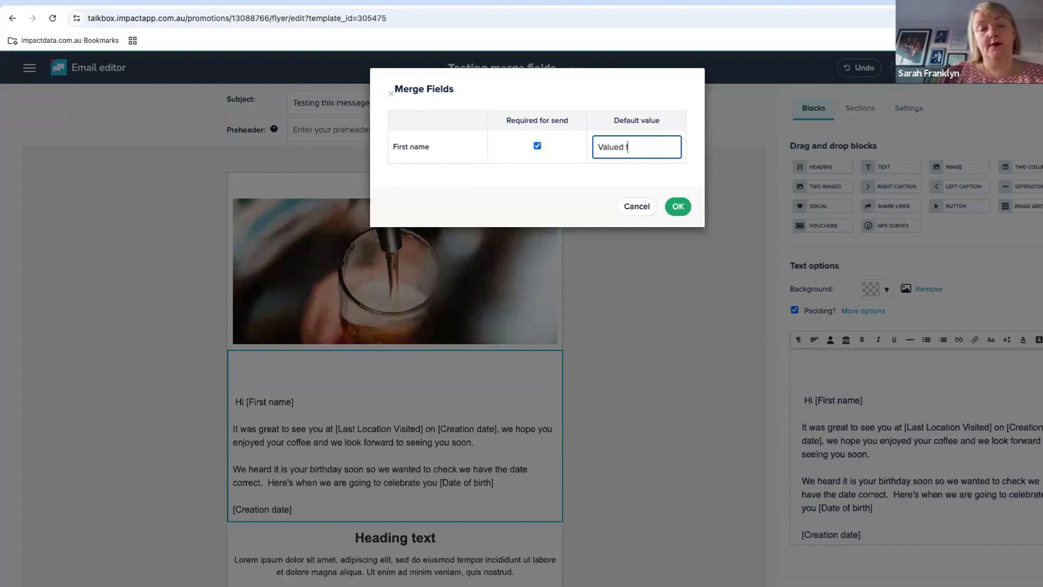
{"action": "type", "text": "ustomer"}
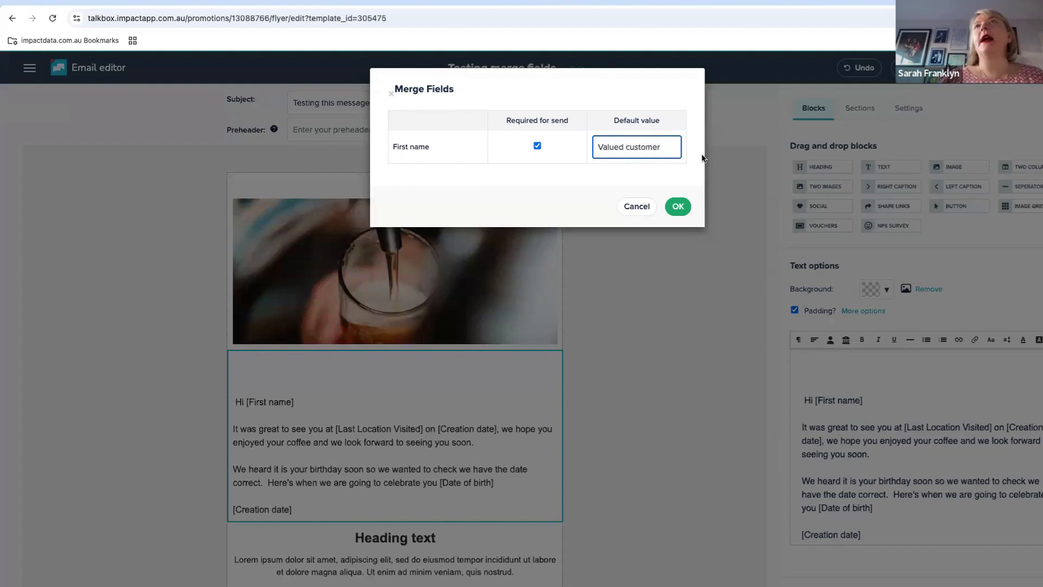
{"action": "left_click", "coordinate": [683, 206]}
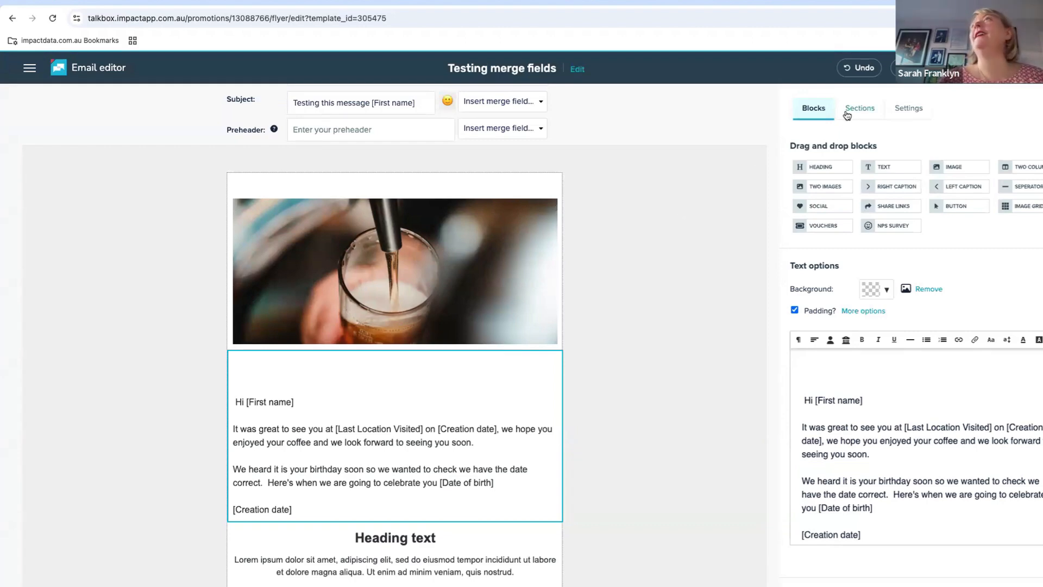
Preview the email with its merge fields filled for a specific contact, found by searching for the contact's first name
{"action": "left_click", "coordinate": [967, 68]}
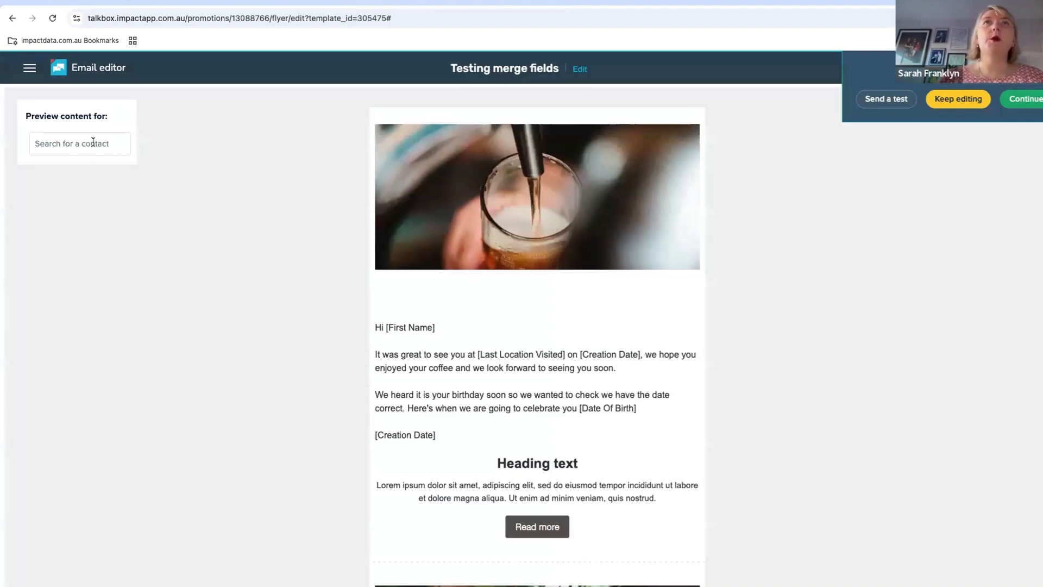
{"action": "left_click", "coordinate": [93, 142]}
{"action": "type", "text": "sarah"}
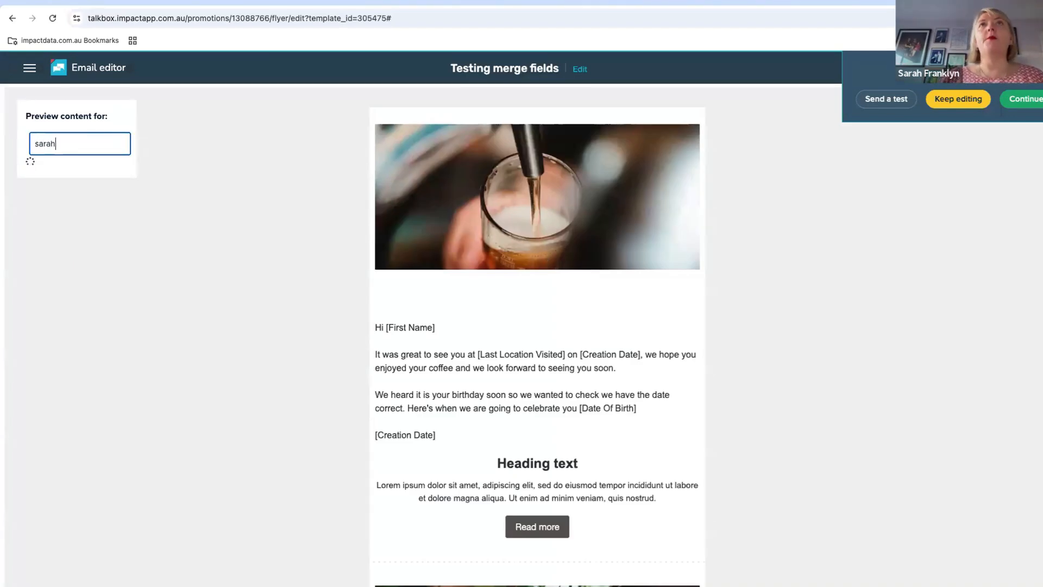
{"action": "left_click", "coordinate": [66, 170]}
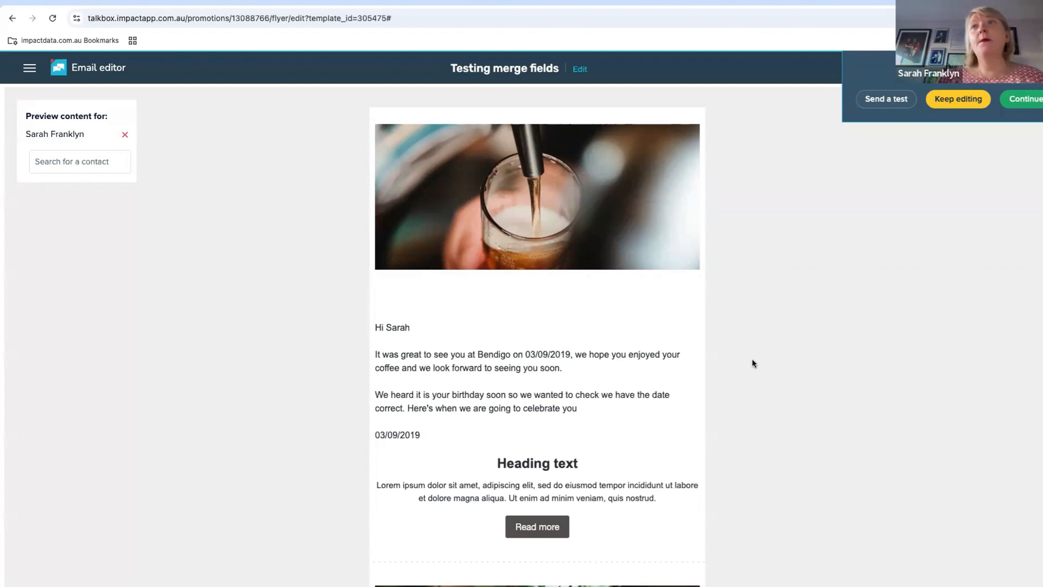
Open the account's contact Fields page and review the list of field names and types
{"action": "left_click", "coordinate": [29, 68]}
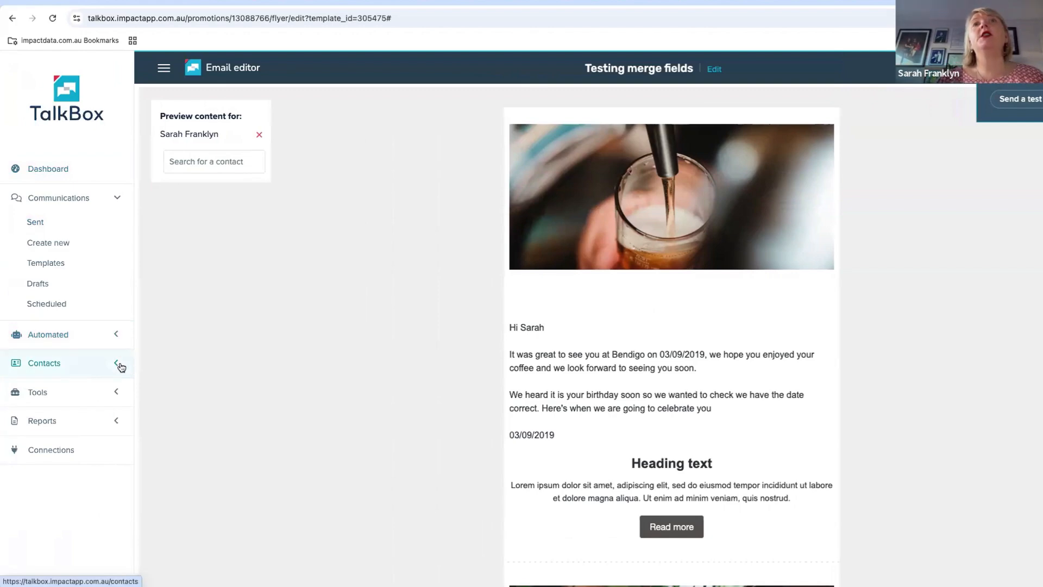
{"action": "left_click", "coordinate": [117, 364]}
{"action": "left_click", "coordinate": [72, 324]}
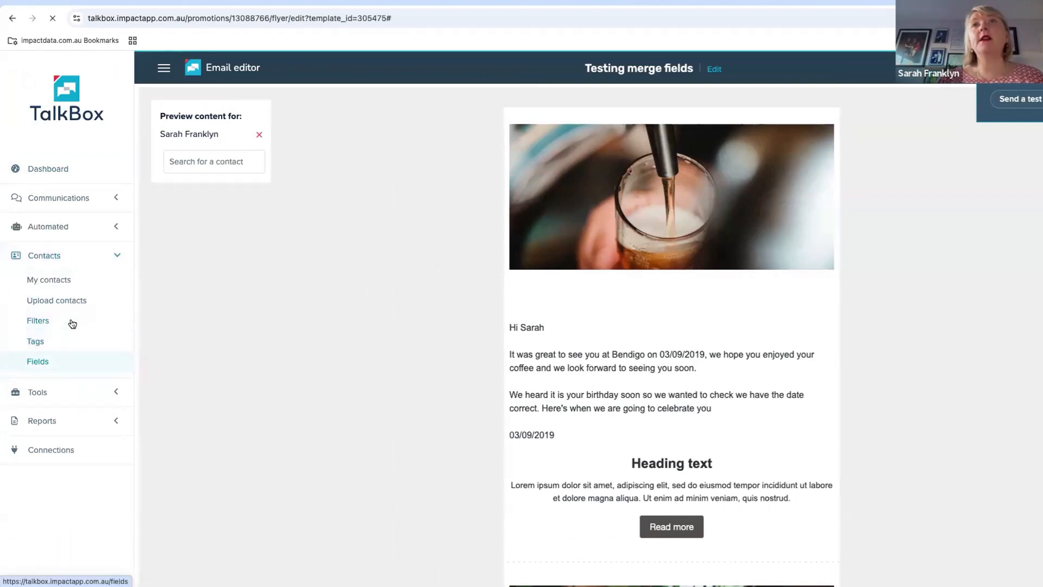
{"action": "scroll", "coordinate": [406, 384], "scroll_direction": "down", "scroll_amount": 6}
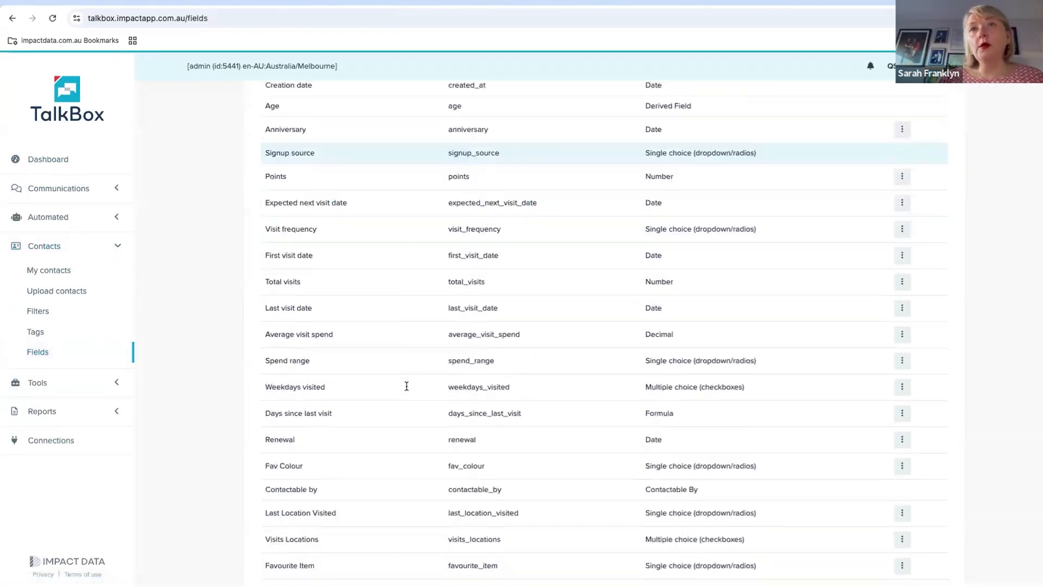
{"action": "scroll", "coordinate": [406, 385], "scroll_direction": "up", "scroll_amount": 6}
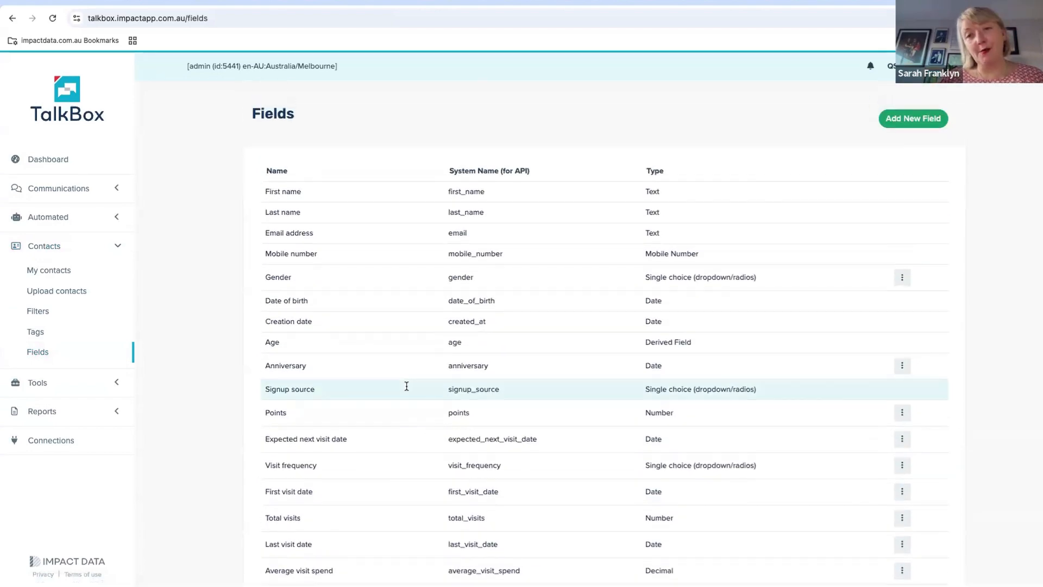